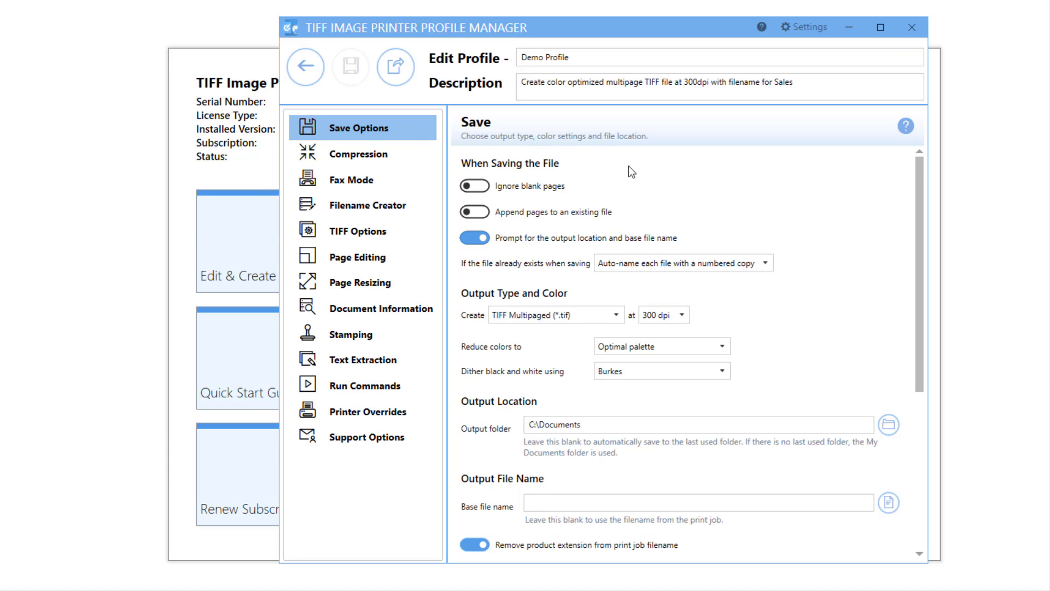
# Examine the Output Location and Output File Name settings in the Filename Creator of Demo Profile.
pyautogui.click(415, 201)
pyautogui.scroll(-1, 768, 380)
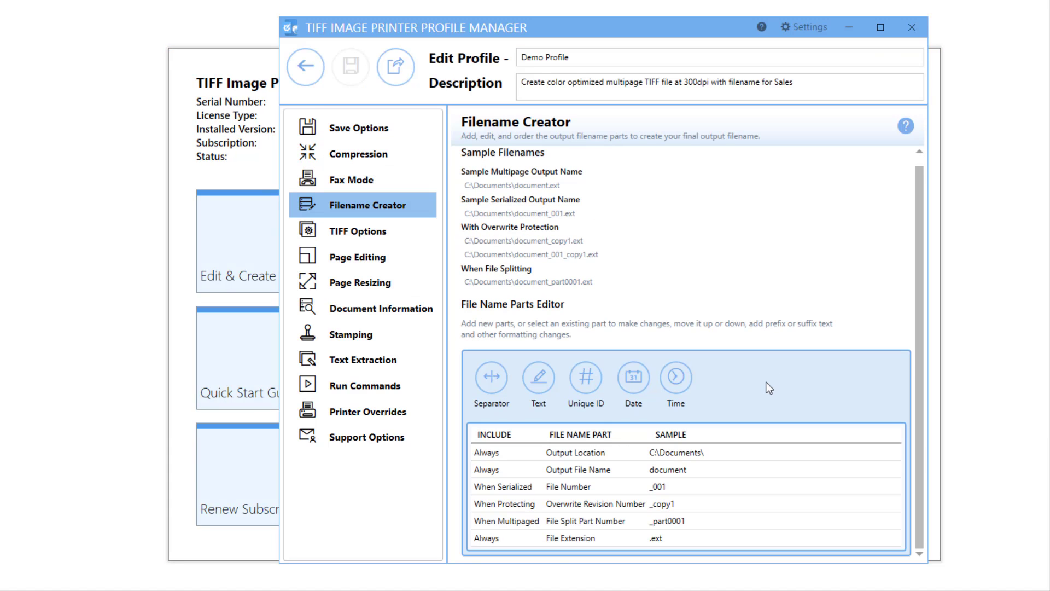
pyautogui.click(735, 454)
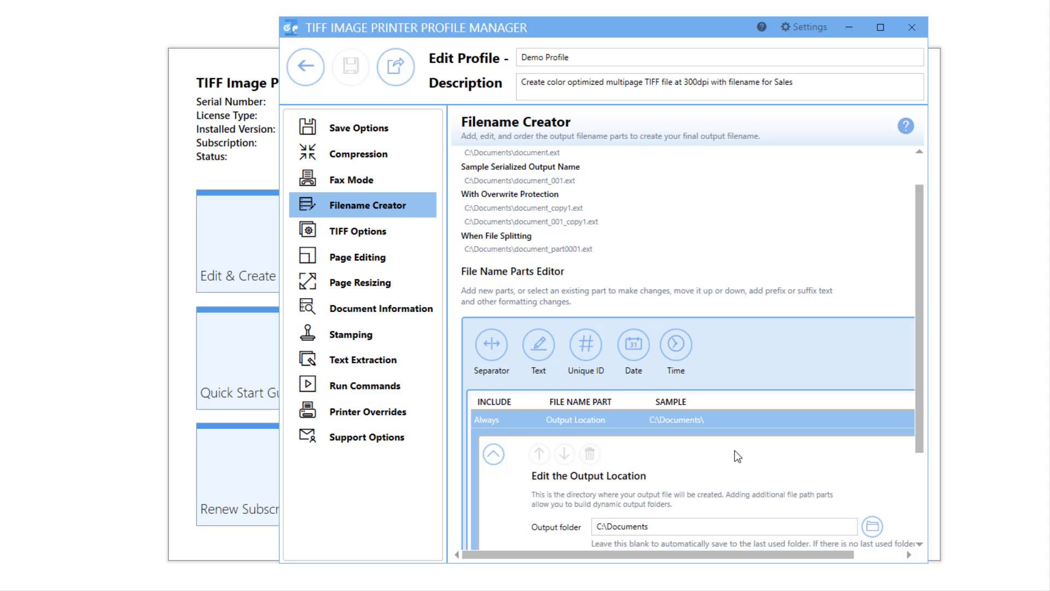
pyautogui.scroll(-3, 734, 451)
pyautogui.click(684, 507)
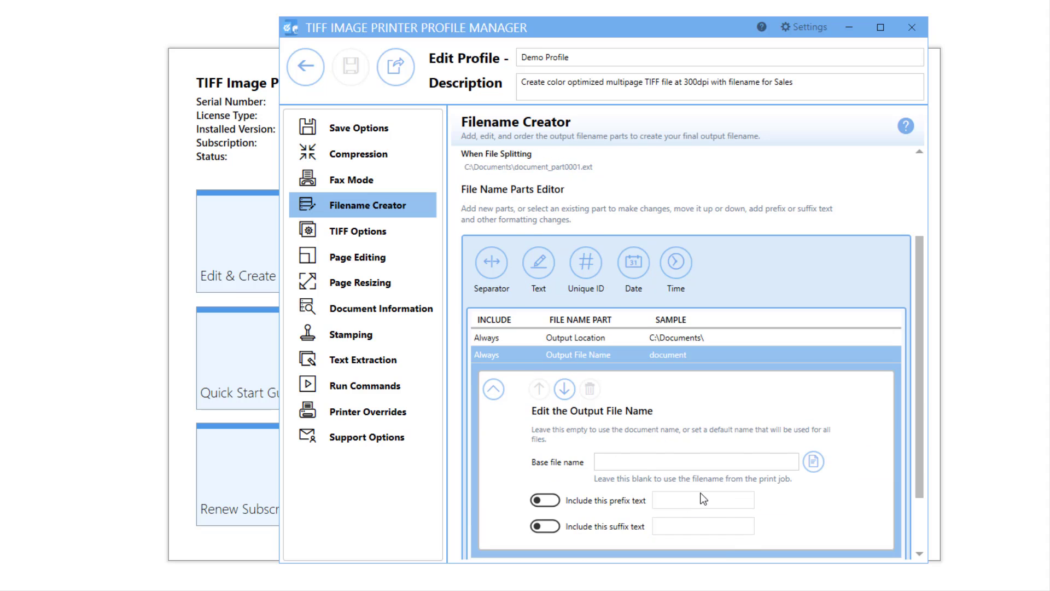
pyautogui.scroll(-2, 705, 383)
pyautogui.click(589, 309)
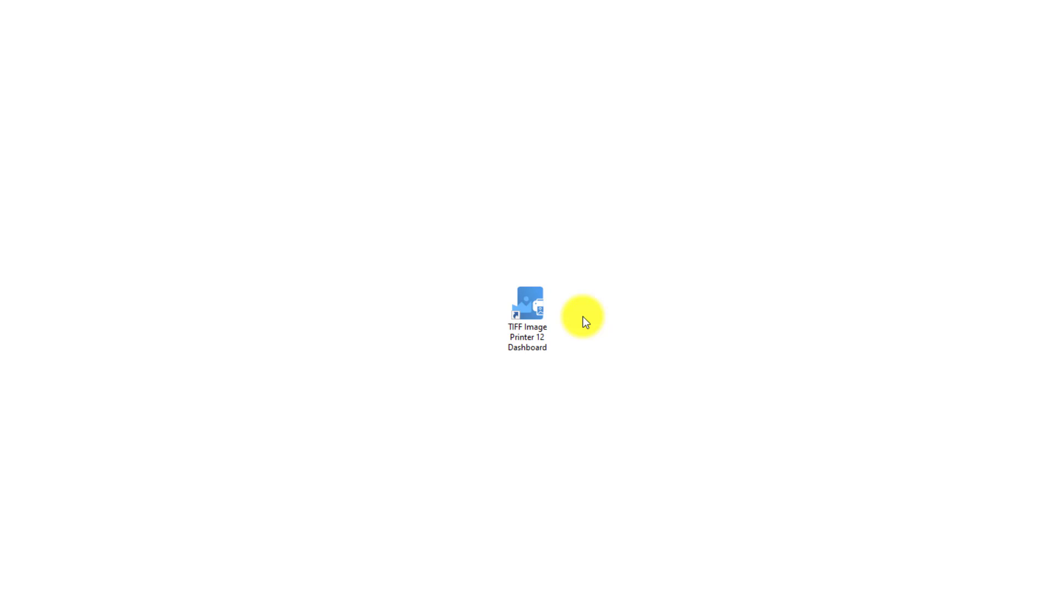
# Open the profile manager from the TIFF Image Printer 12 Dashboard and duplicate the Color Optimized TIFF profile.
pyautogui.click(544, 309)
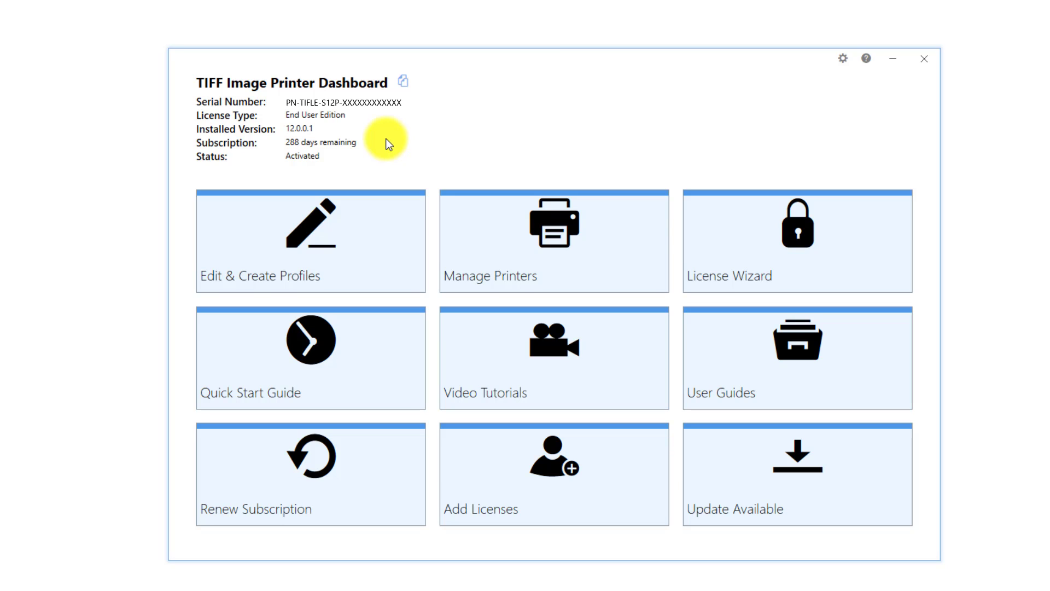
pyautogui.click(369, 218)
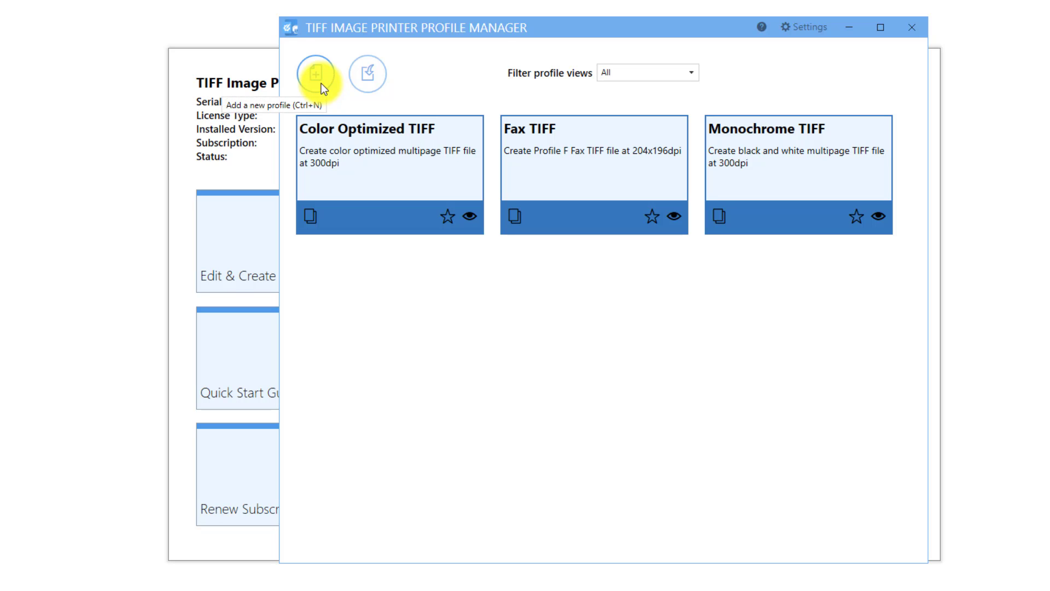
pyautogui.click(313, 214)
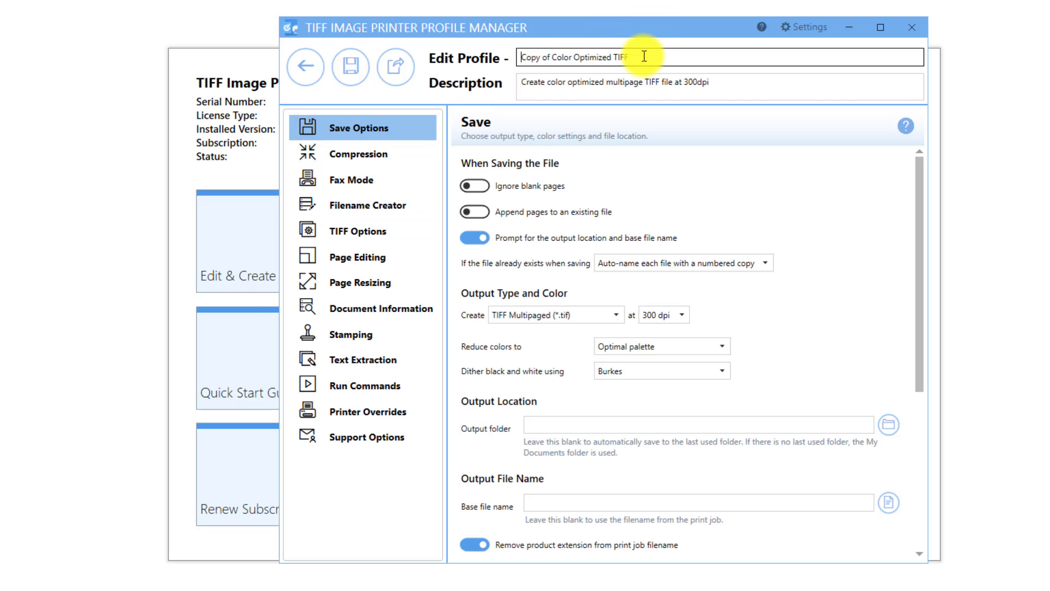
# Name the copied profile "Demo Profile" and append "with filename for Sales" to its description.
pyautogui.moveTo(640, 56); pyautogui.dragTo(483, 52)
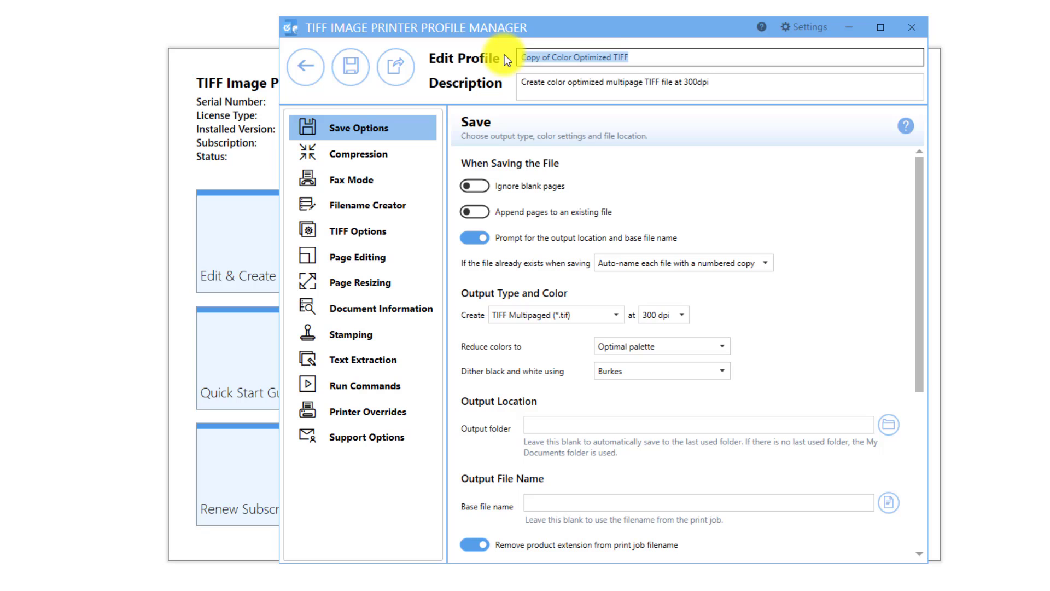
pyautogui.write('Demo Profile')
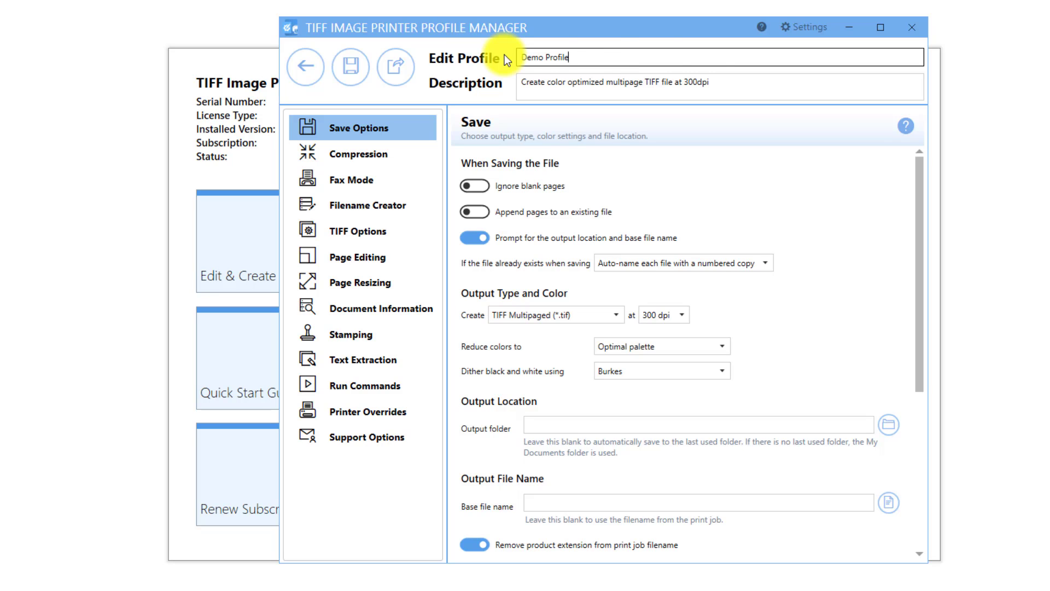
pyautogui.click(704, 76)
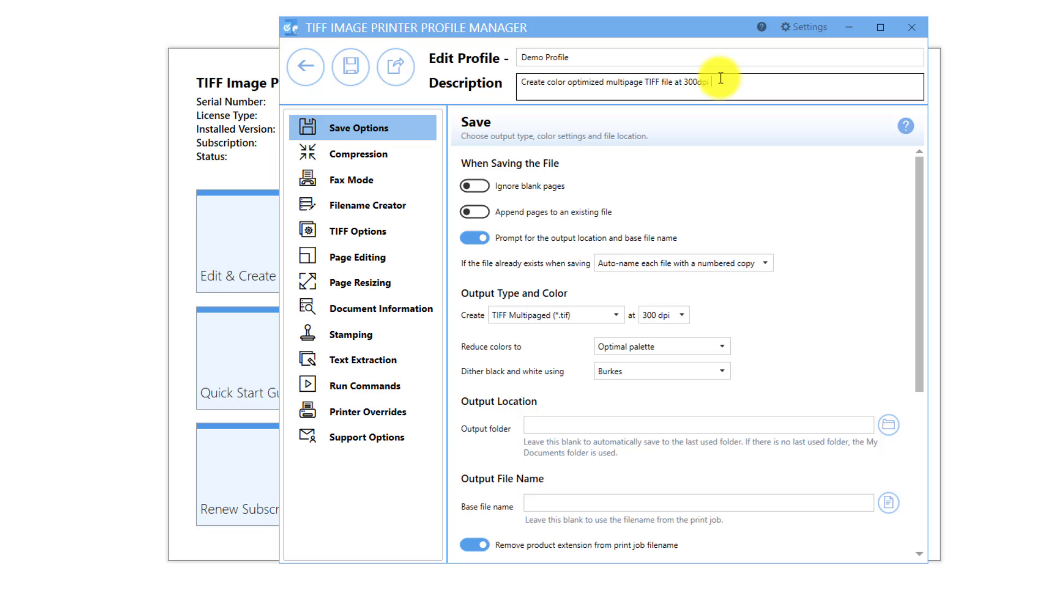
pyautogui.write('with filename for Sales')
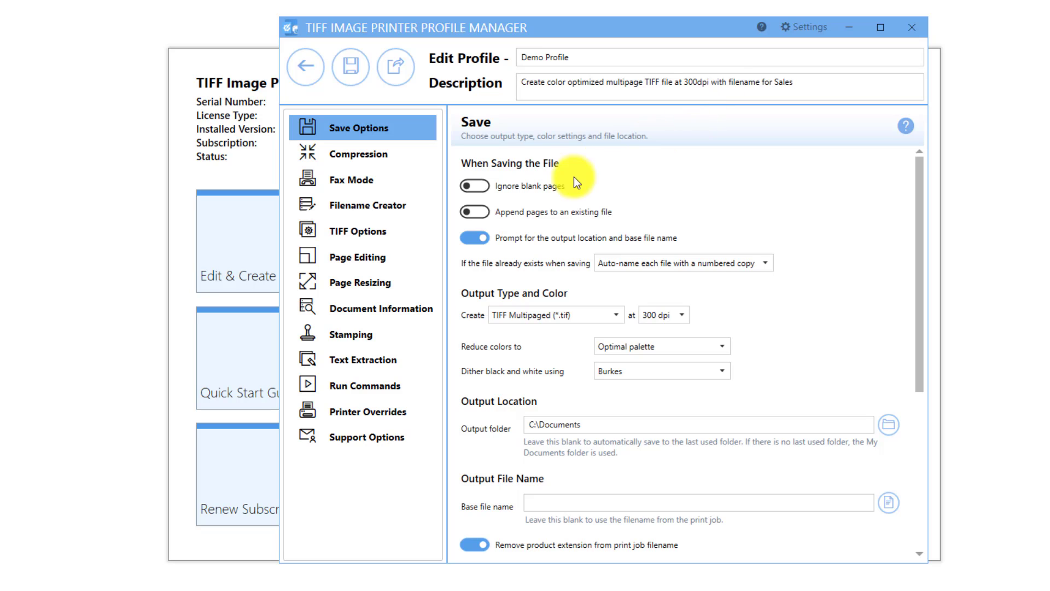
# Switch the prompt for the output location and base file name off and back on.
pyautogui.click(472, 241)
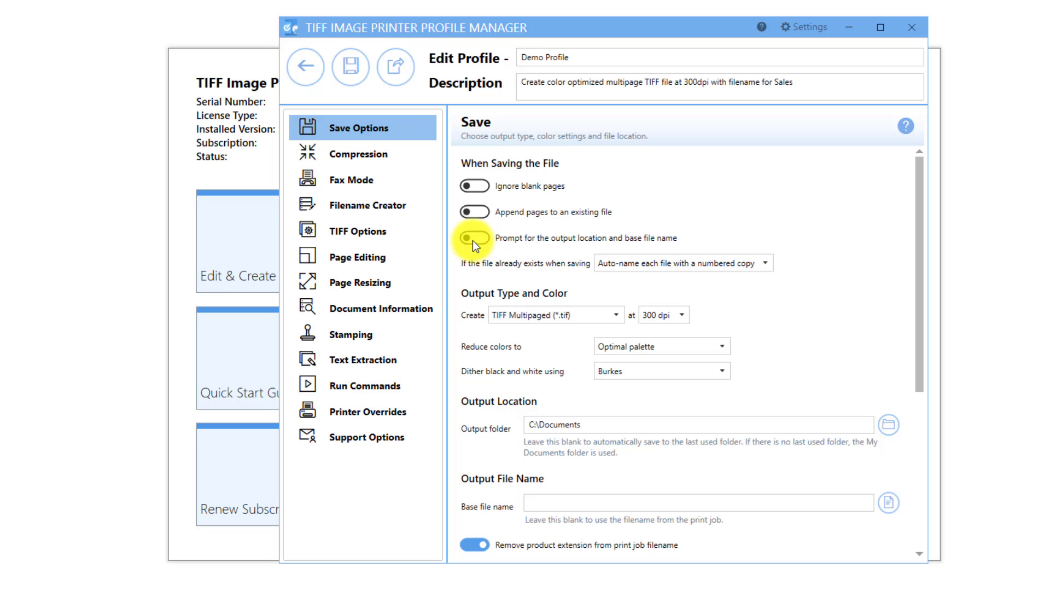
pyautogui.click(474, 237)
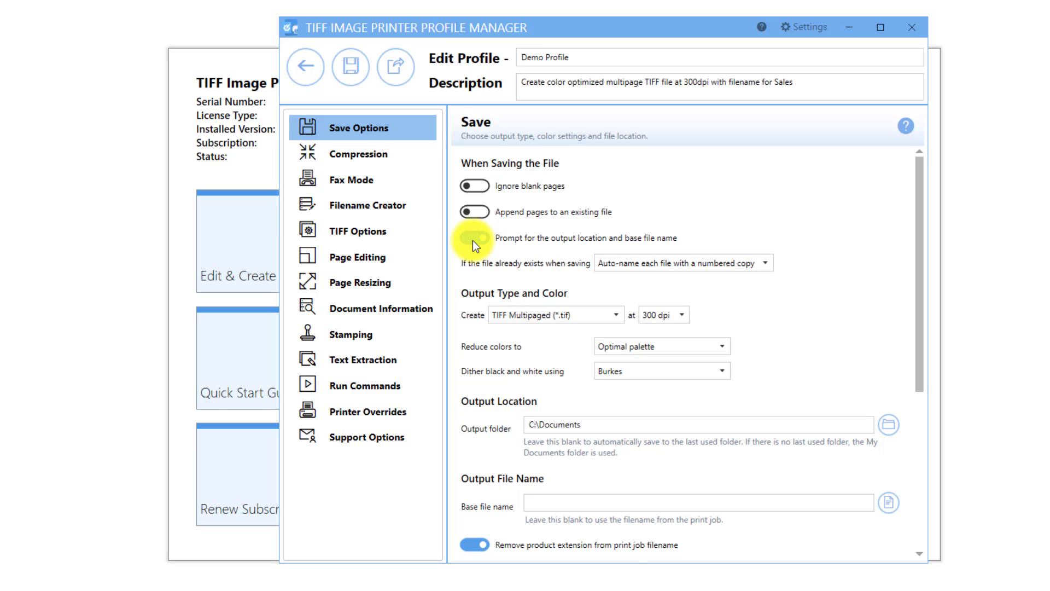
# Set the output folder to C:\Sales in the Filename Creator's Output Location part.
pyautogui.click(426, 205)
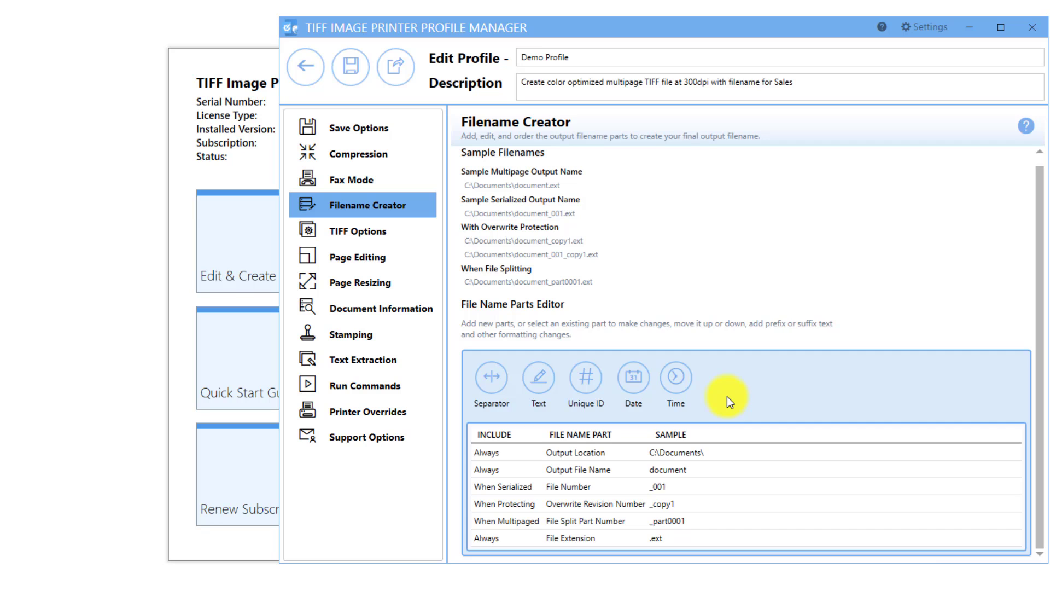
pyautogui.click(717, 454)
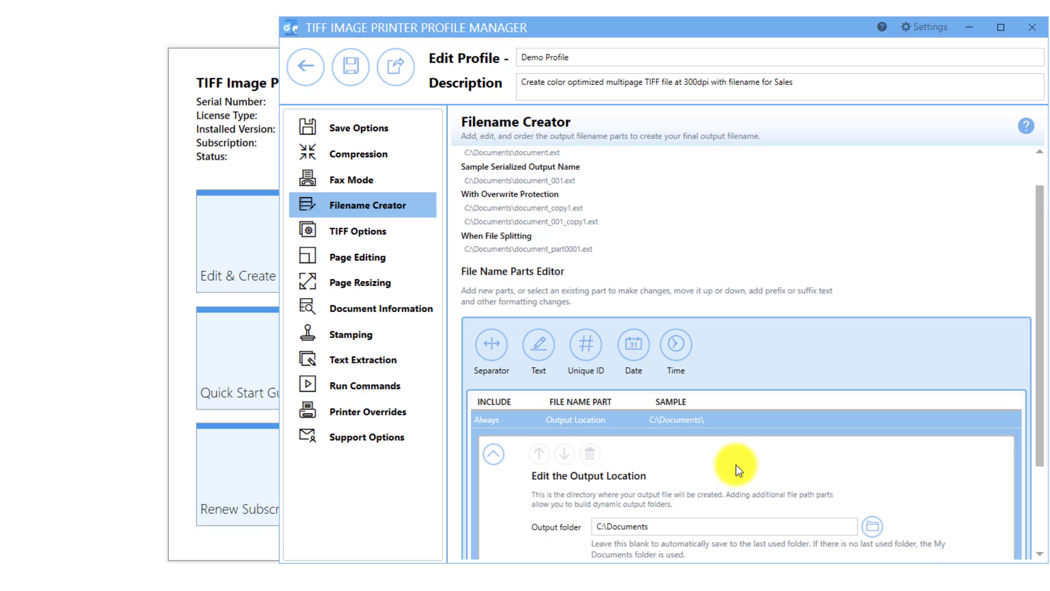
pyautogui.scroll(-4, 736, 462)
pyautogui.click(715, 404)
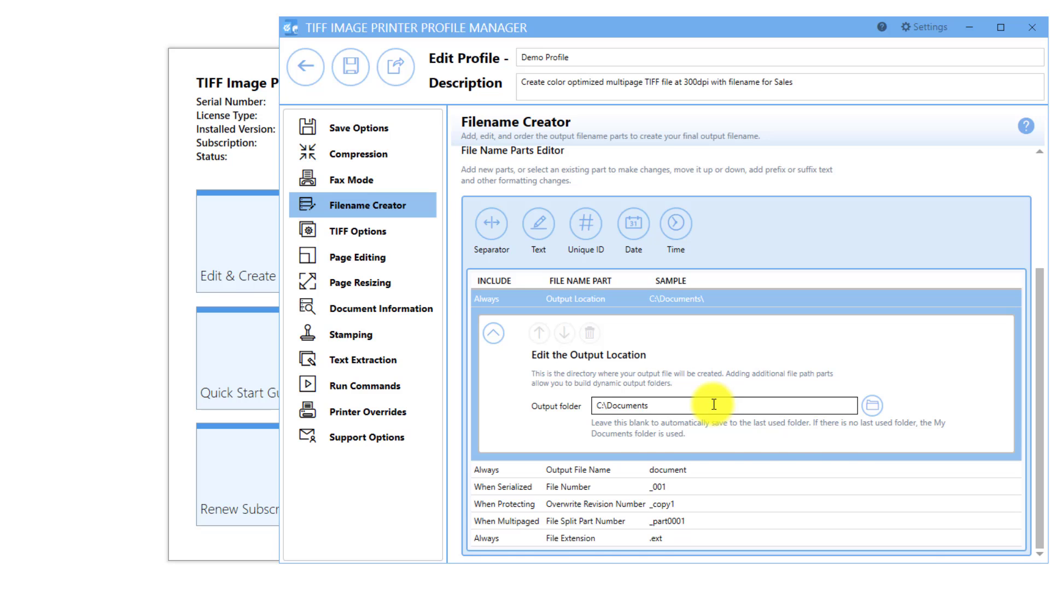
pyautogui.press('BackSpace')
pyautogui.press('BackSpace')
pyautogui.press('BackSpace')
pyautogui.press('BackSpace')
pyautogui.press('BackSpace')
pyautogui.press('BackSpace')
pyautogui.press('BackSpace')
pyautogui.press('BackSpace')
pyautogui.press('BackSpace')
pyautogui.write('S')
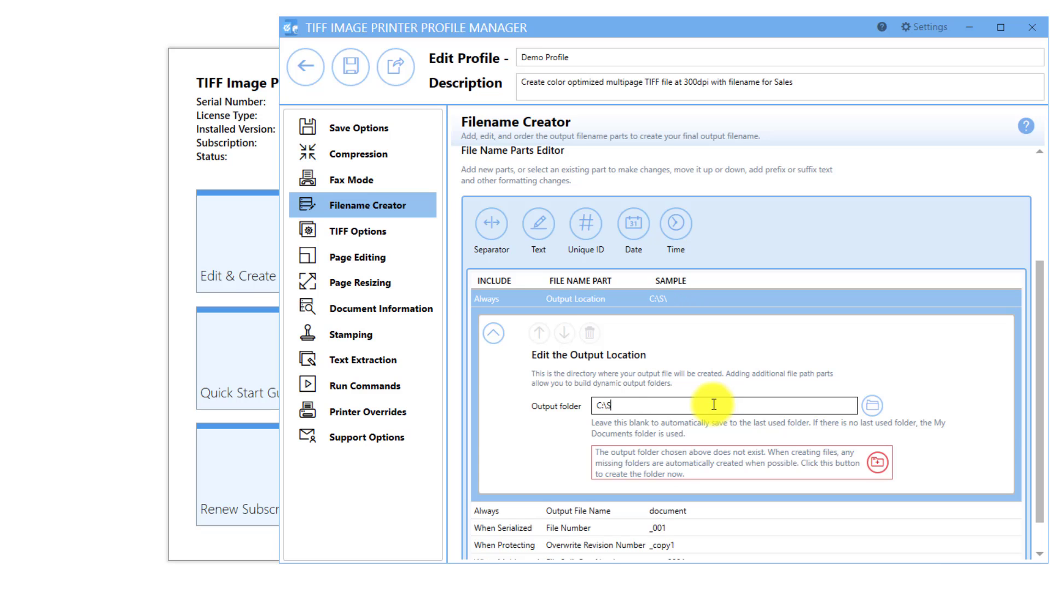
pyautogui.write('ales')
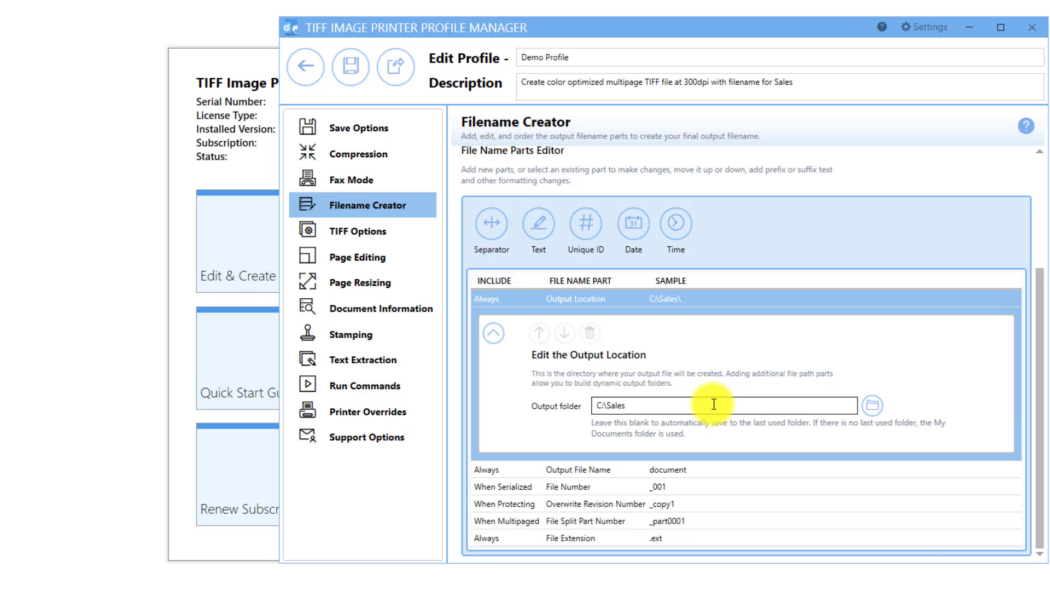
# Set the Output File Name part's base file name to "invoices" and check the output settings in Save Options.
pyautogui.click(697, 471)
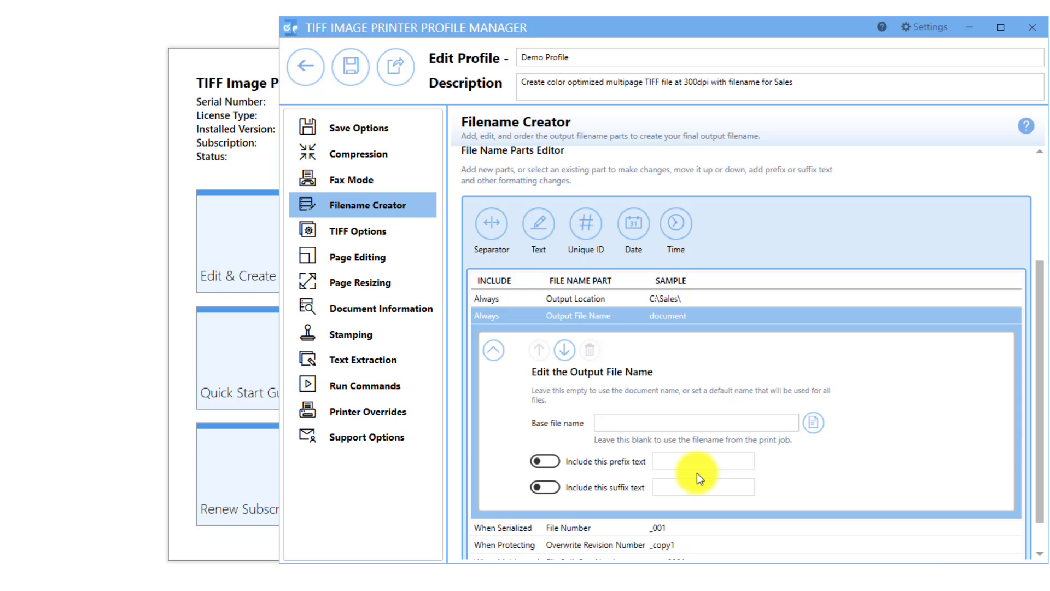
pyautogui.click(668, 427)
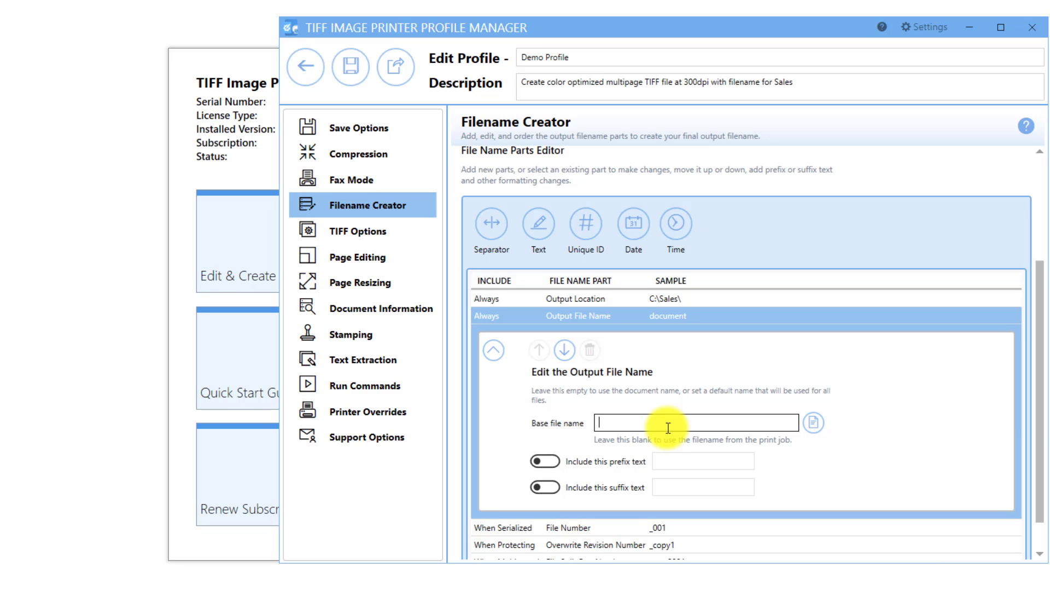
pyautogui.write('invoices')
pyautogui.click(869, 439)
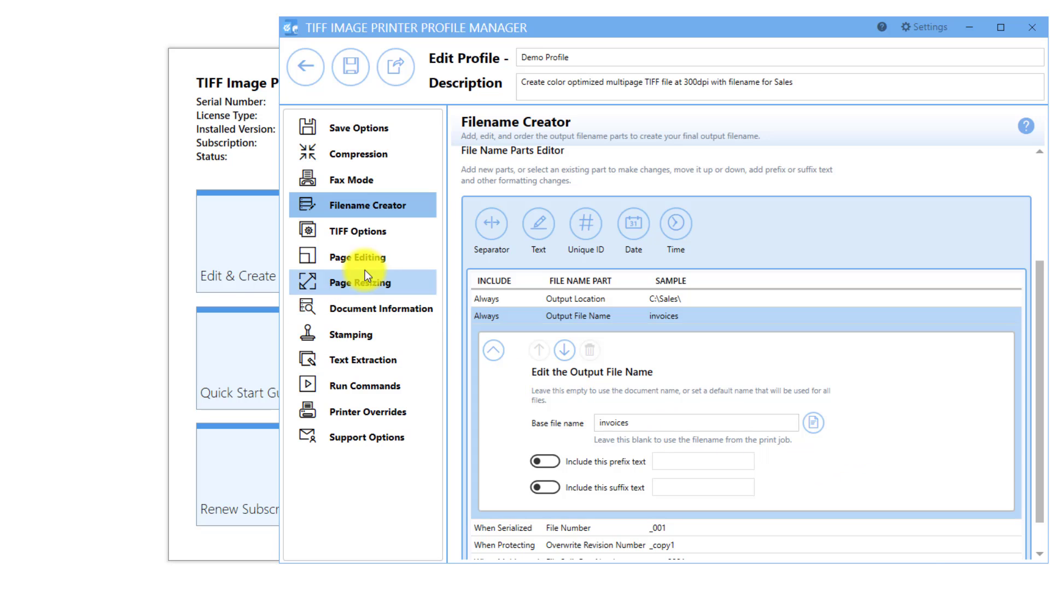
pyautogui.click(383, 126)
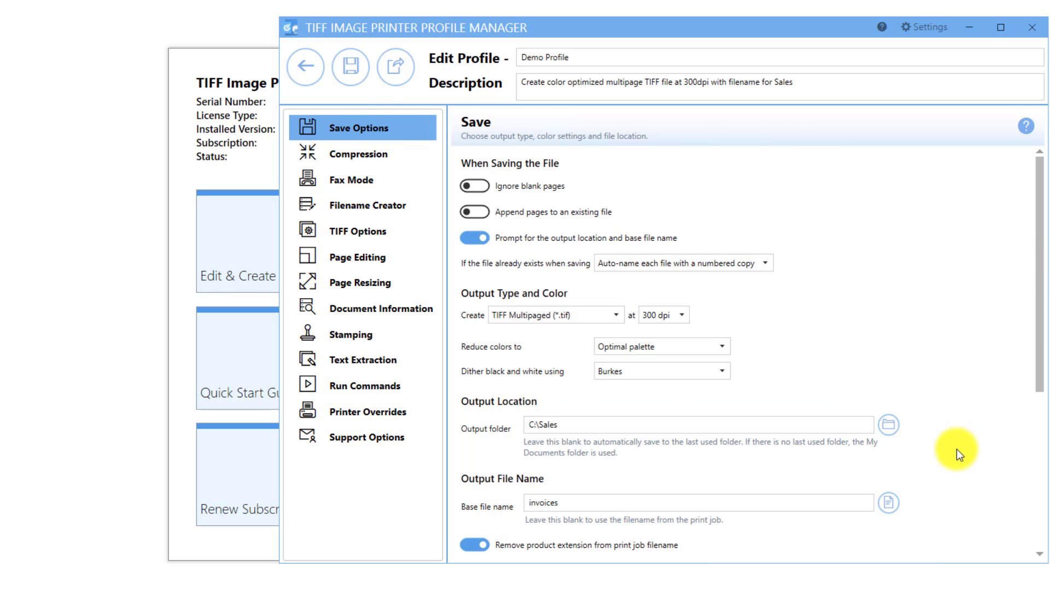
# Examine the File Number, Overwrite Revision Number and File Split Part Number settings in the Filename Creator.
pyautogui.click(428, 205)
pyautogui.scroll(-3, 826, 486)
pyautogui.scroll(-2, 825, 482)
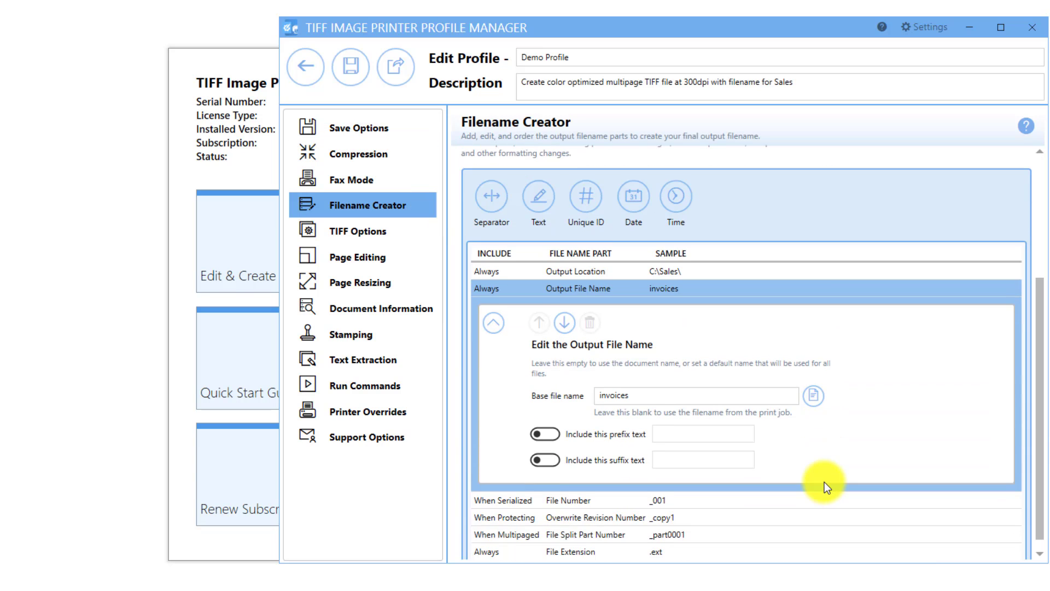
pyautogui.click(782, 484)
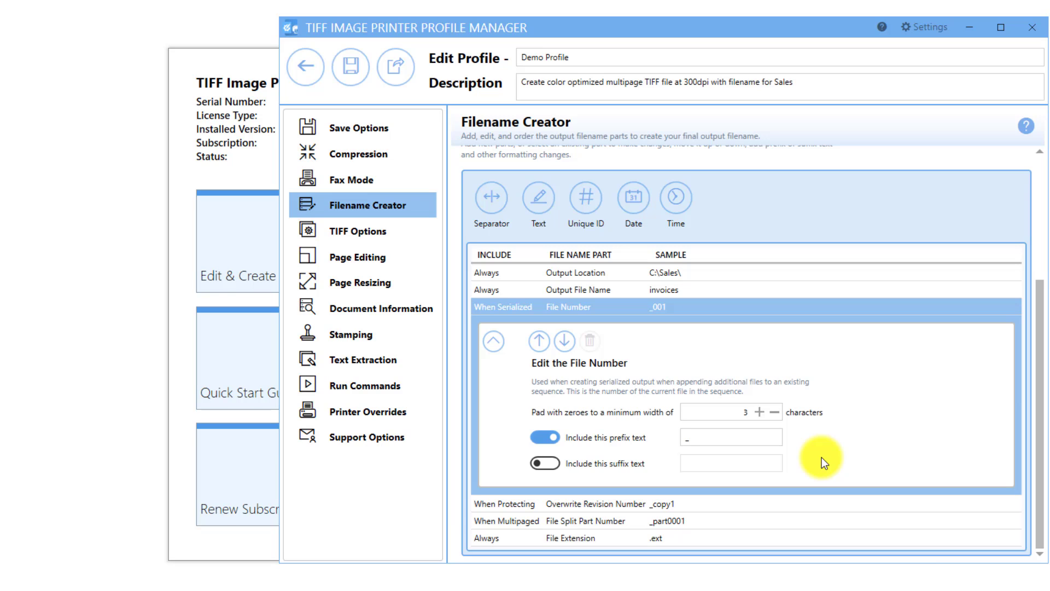
pyautogui.click(806, 497)
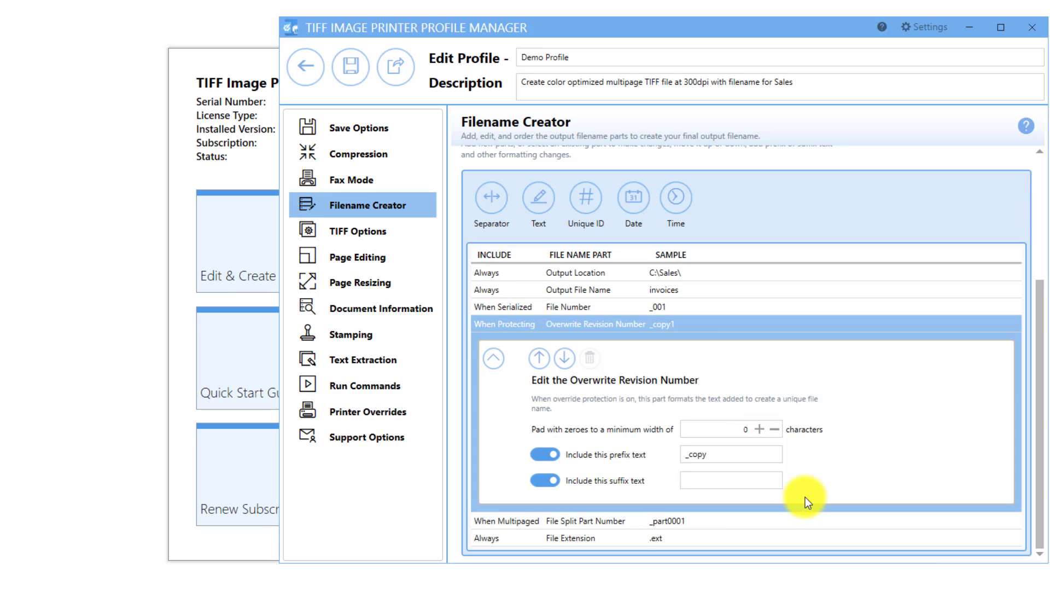
pyautogui.click(794, 521)
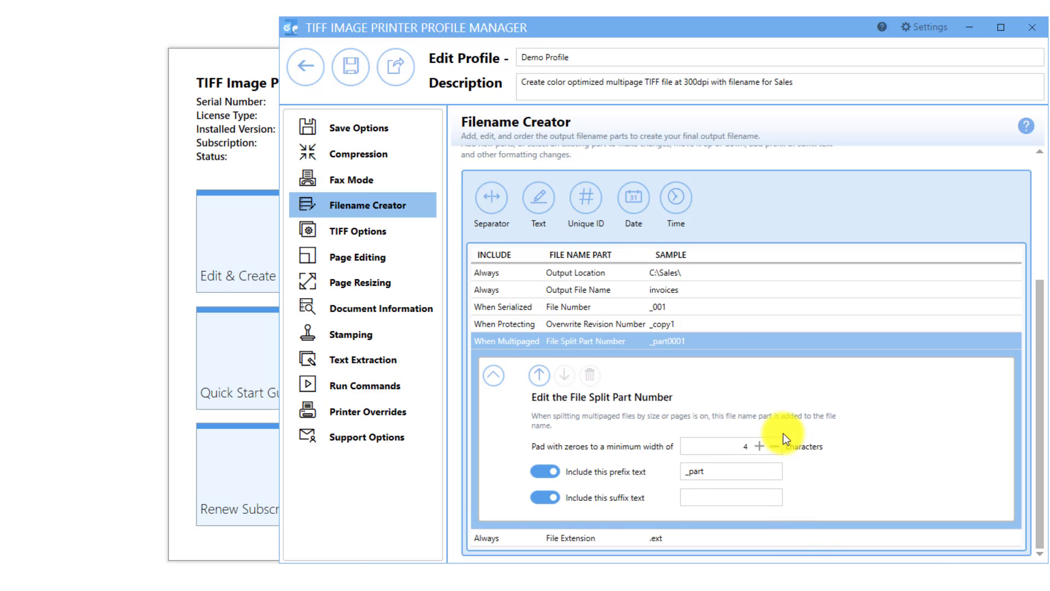
pyautogui.click(718, 313)
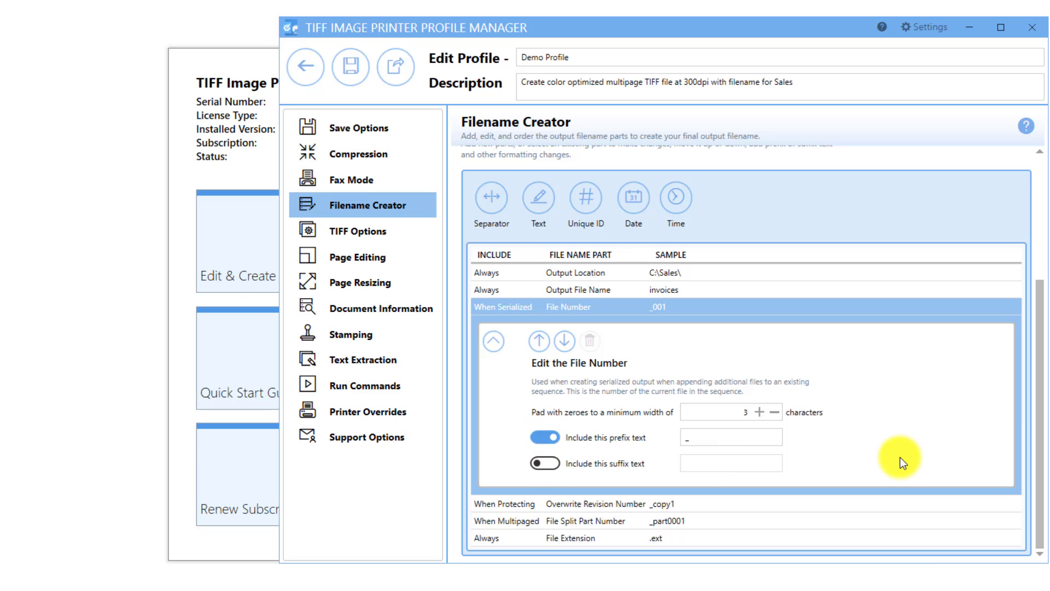
# Try replacing the default file extension with "test", clear it, and turn the replacement option off again.
pyautogui.click(713, 539)
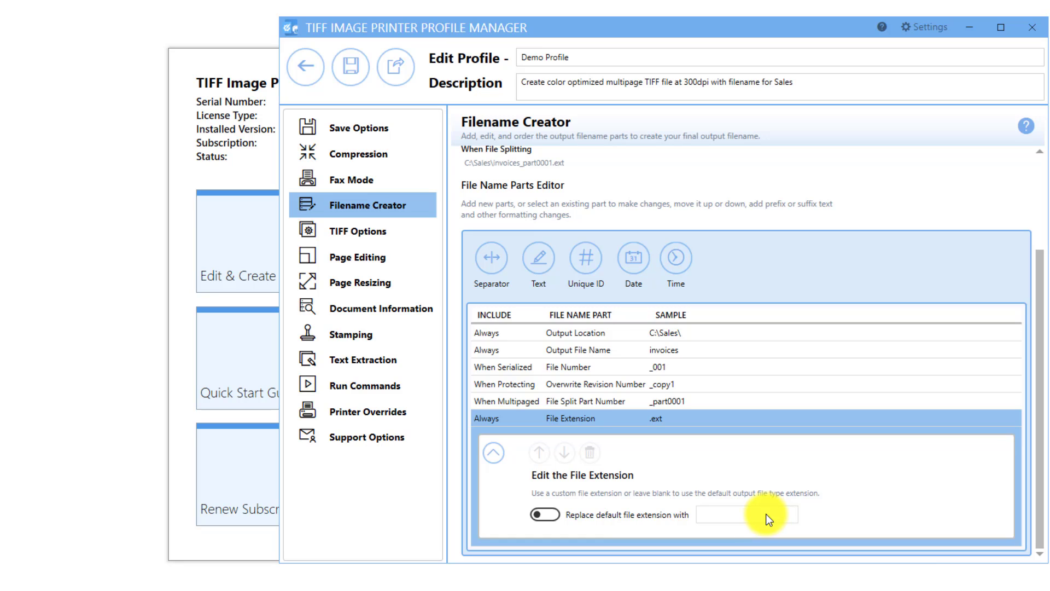
pyautogui.click(545, 514)
pyautogui.click(729, 513)
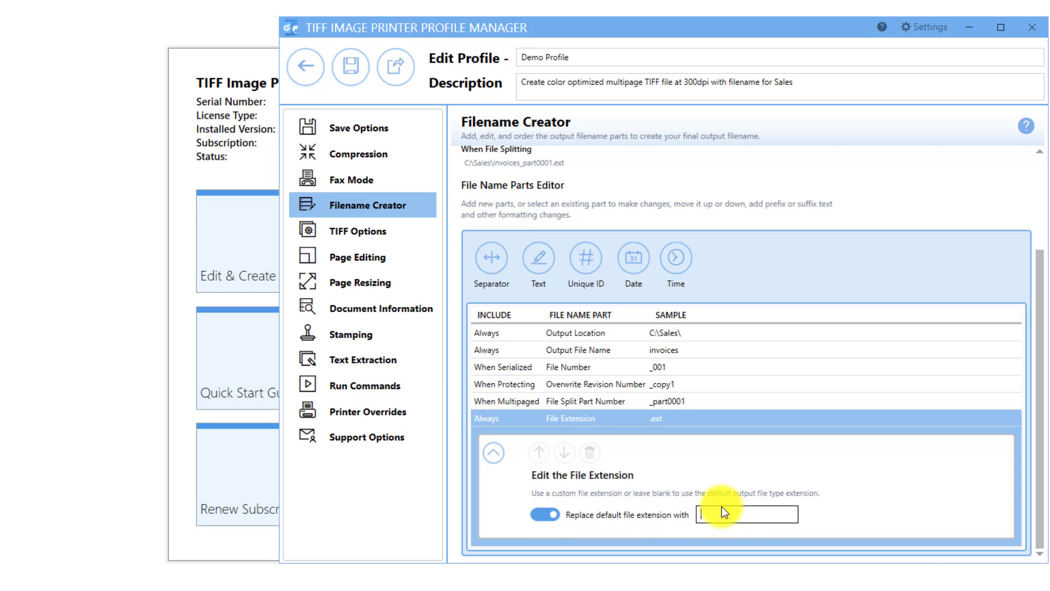
pyautogui.write('test')
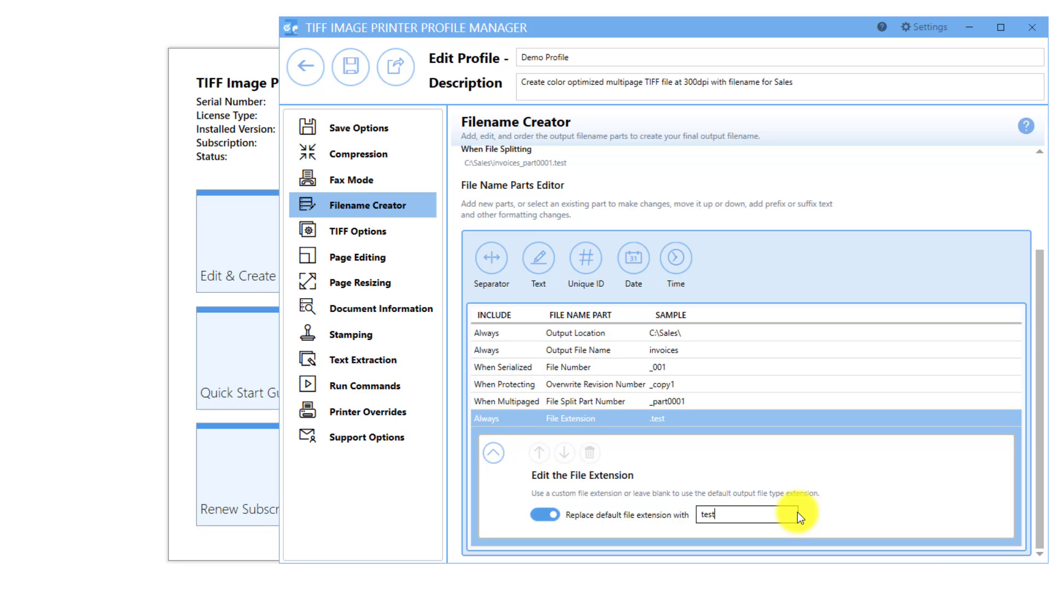
pyautogui.press('BackSpace')
pyautogui.press('BackSpace')
pyautogui.press('BackSpace')
pyautogui.press('BackSpace')
pyautogui.click(549, 515)
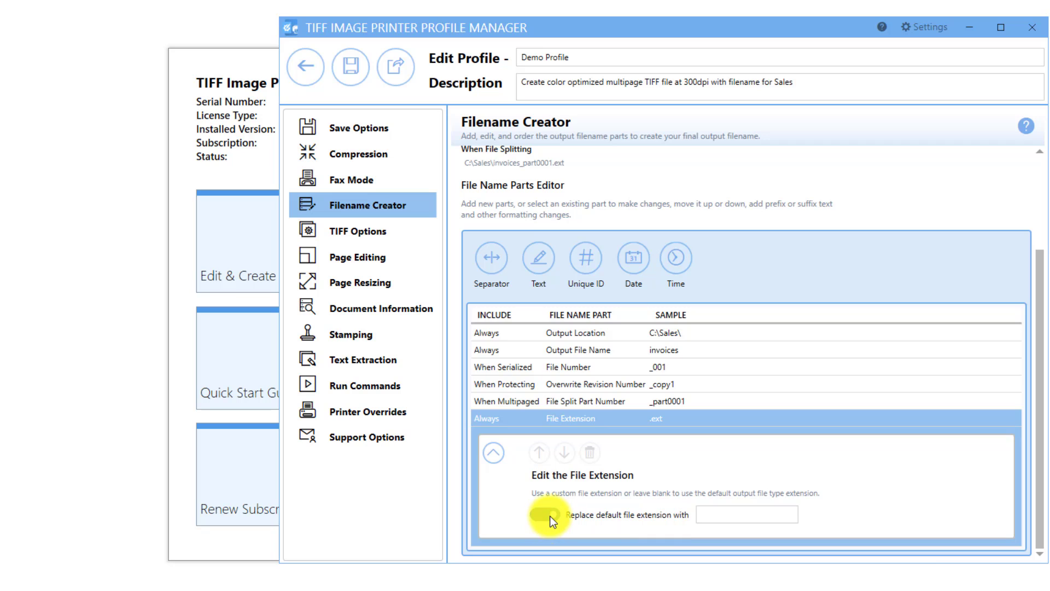
pyautogui.click(496, 453)
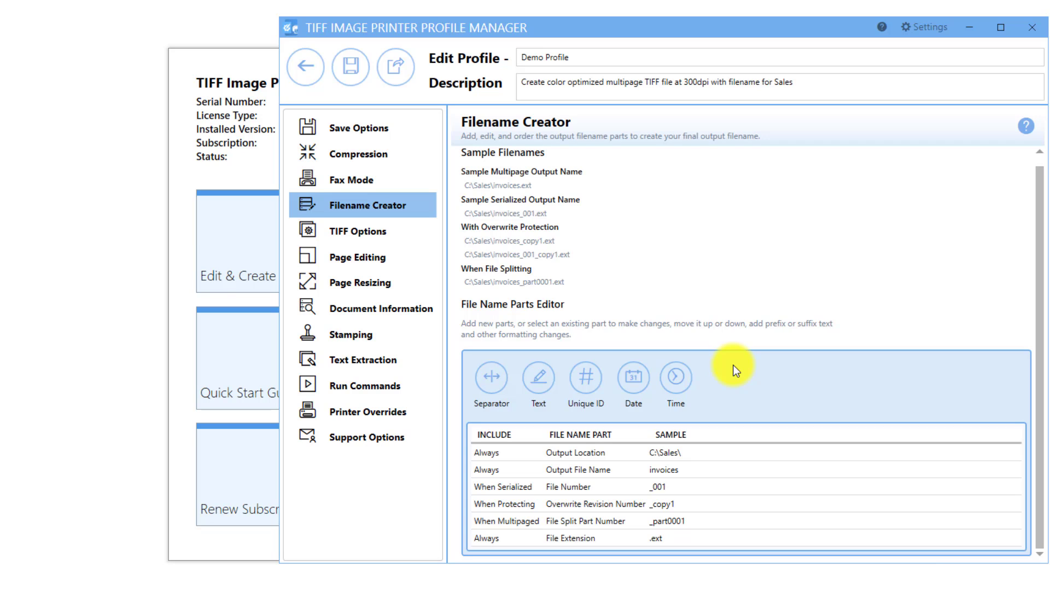
# Add a path separator after the output file name, followed by a custom text part reading "COMPANY NAME".
pyautogui.click(500, 385)
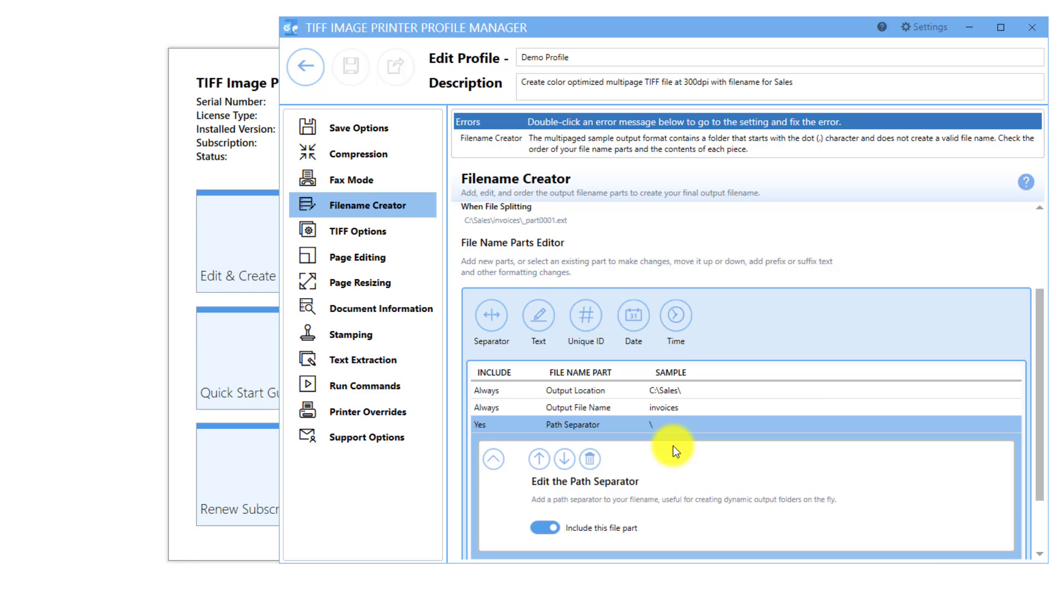
pyautogui.click(548, 317)
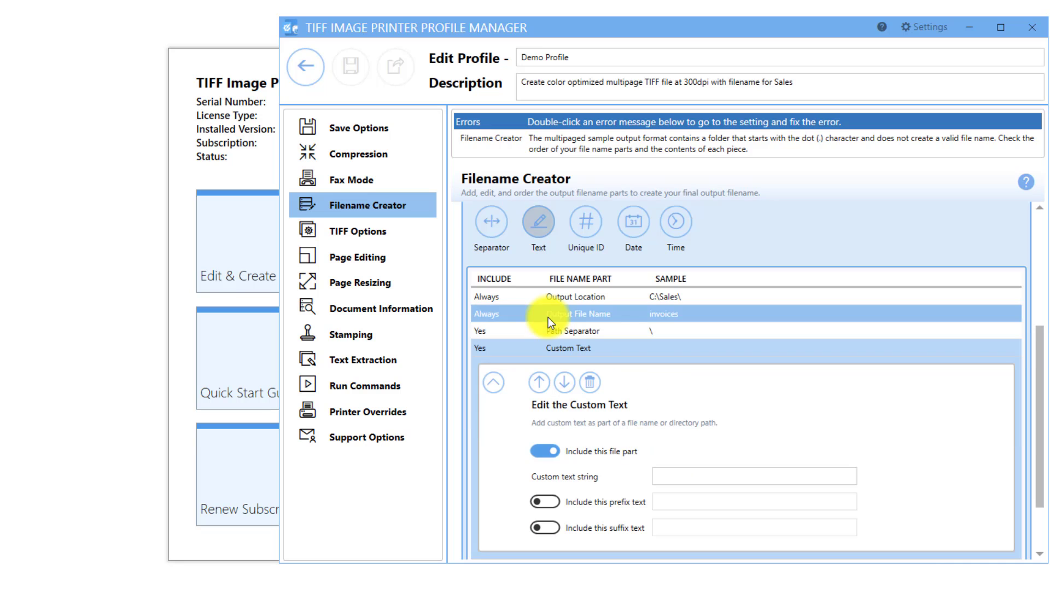
pyautogui.click(672, 473)
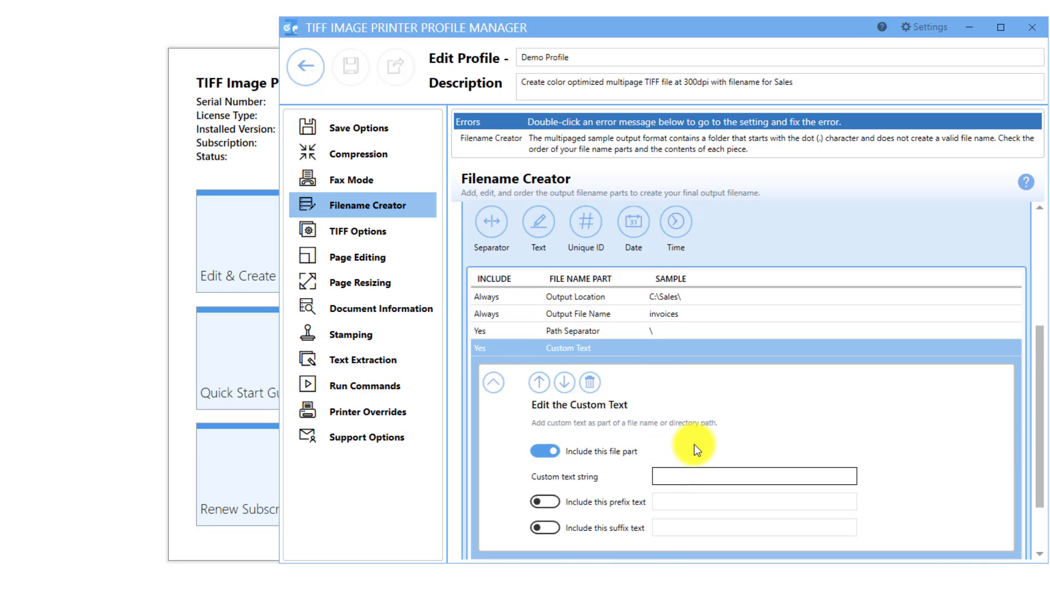
pyautogui.write('COMPANY NAME')
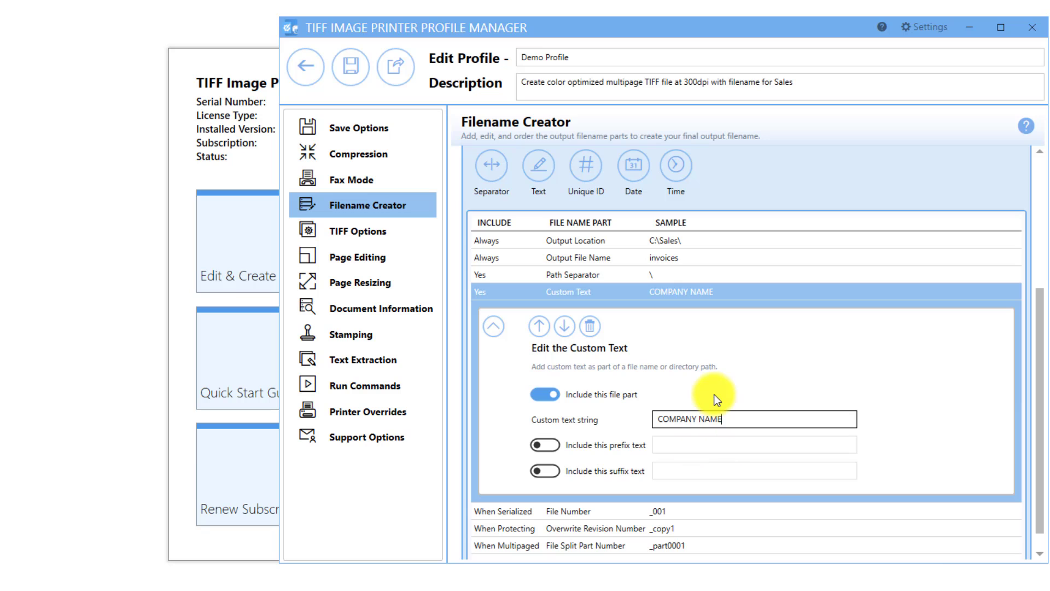
# Try the custom text part above the path separator and back below it, and delete both parts.
pyautogui.click(544, 330)
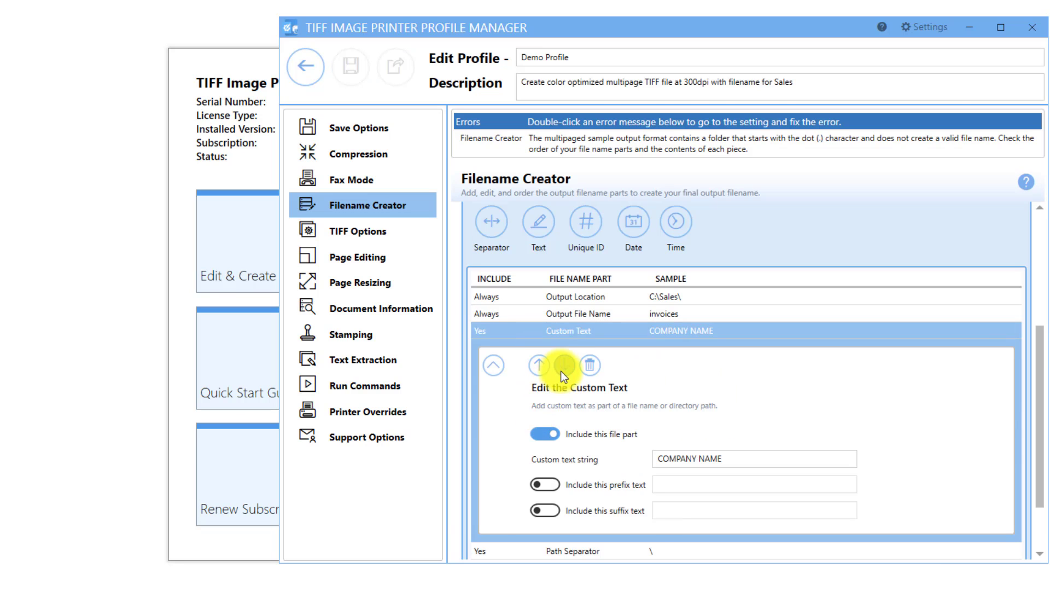
pyautogui.click(564, 365)
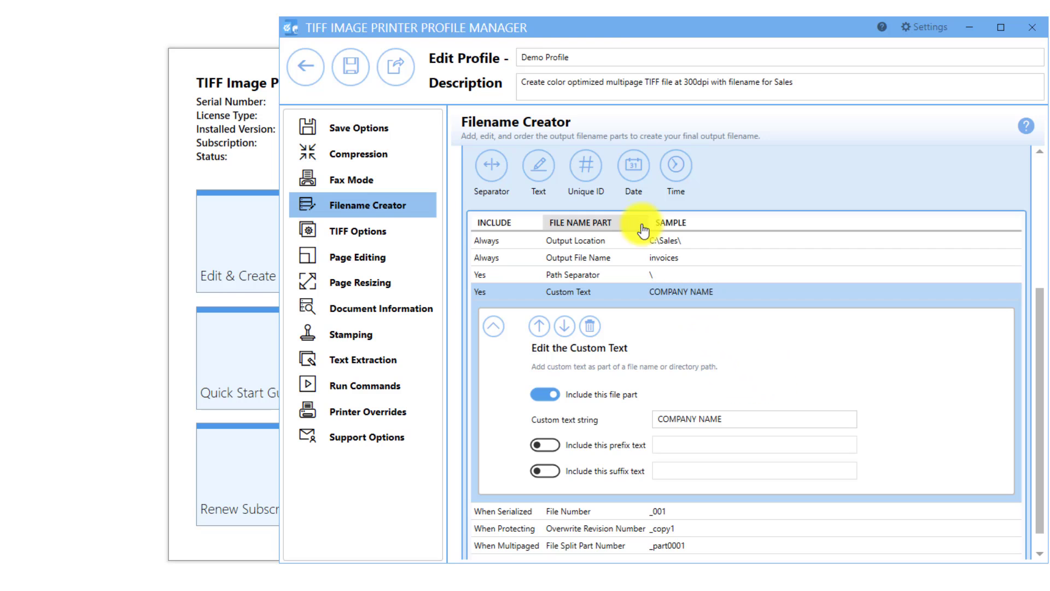
pyautogui.click(594, 327)
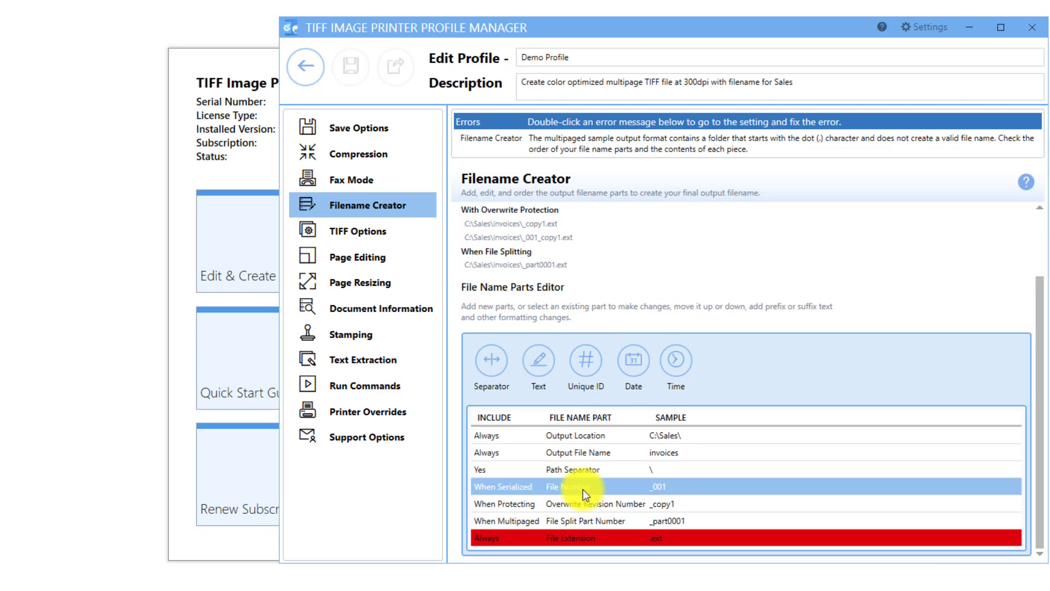
pyautogui.click(585, 469)
pyautogui.click(594, 377)
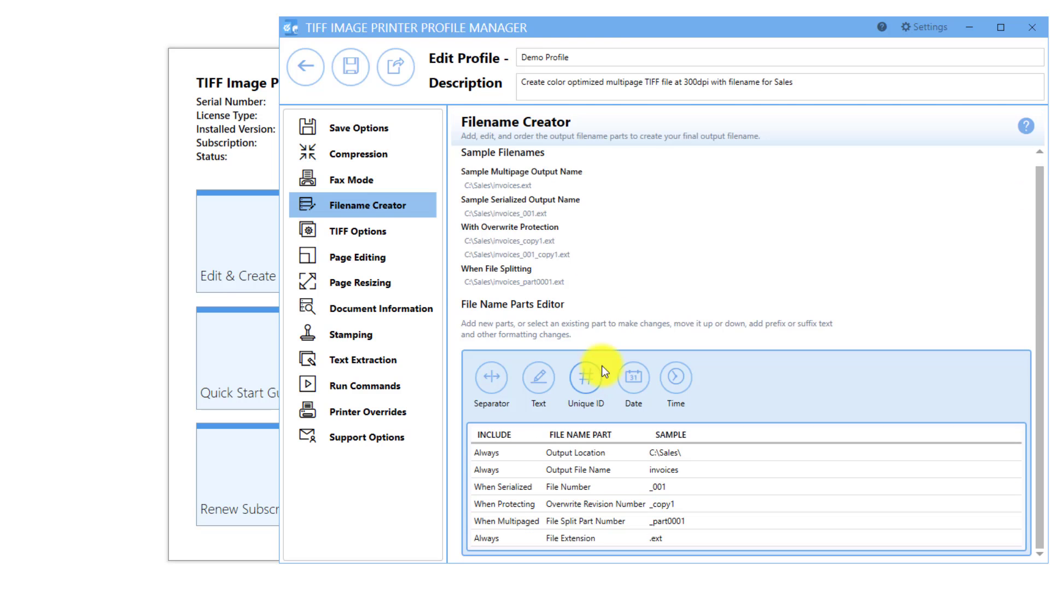
# Add Year, Month and Day parts after the output file name, and move the Month part below the Day part.
pyautogui.click(638, 387)
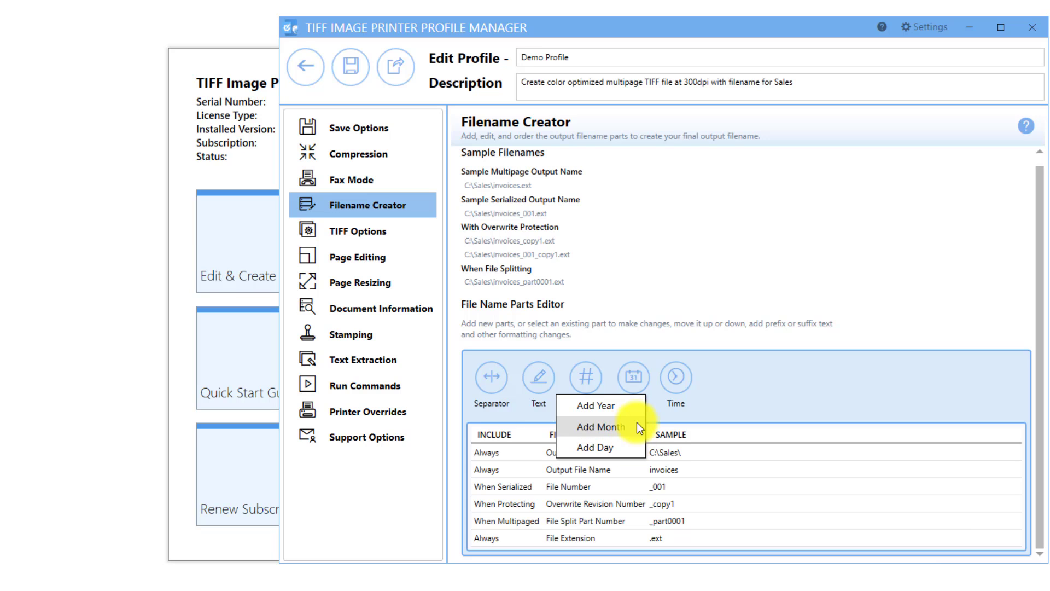
pyautogui.click(631, 410)
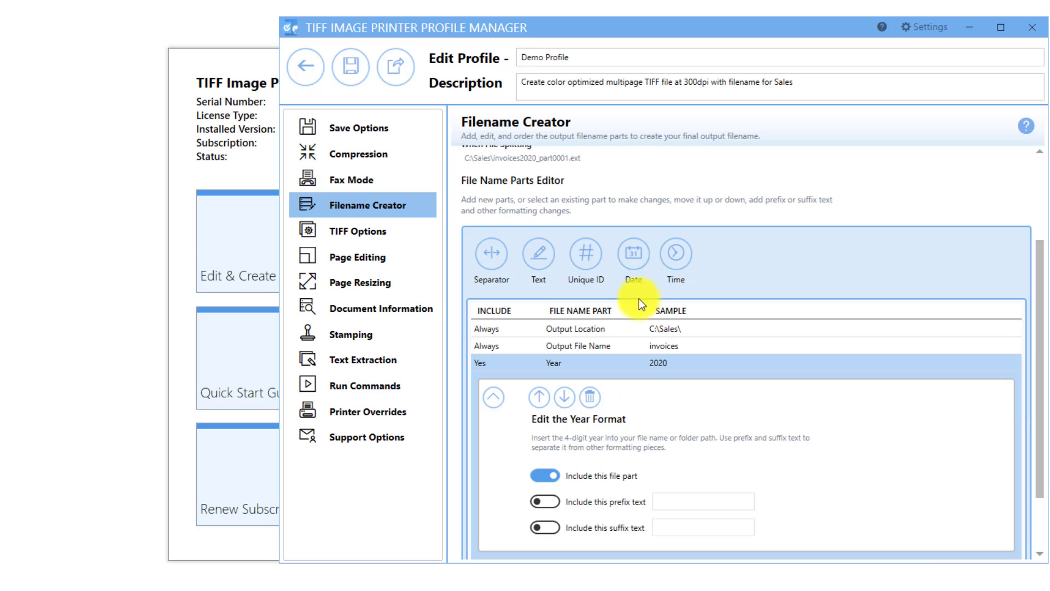
pyautogui.click(636, 261)
pyautogui.click(601, 302)
pyautogui.click(630, 241)
pyautogui.click(612, 305)
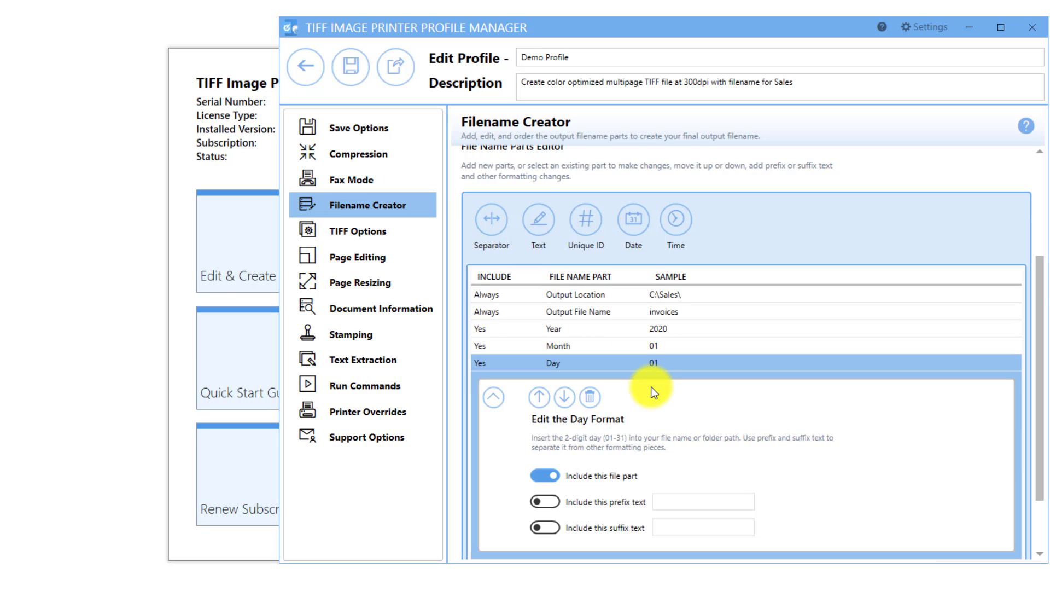
pyautogui.click(586, 348)
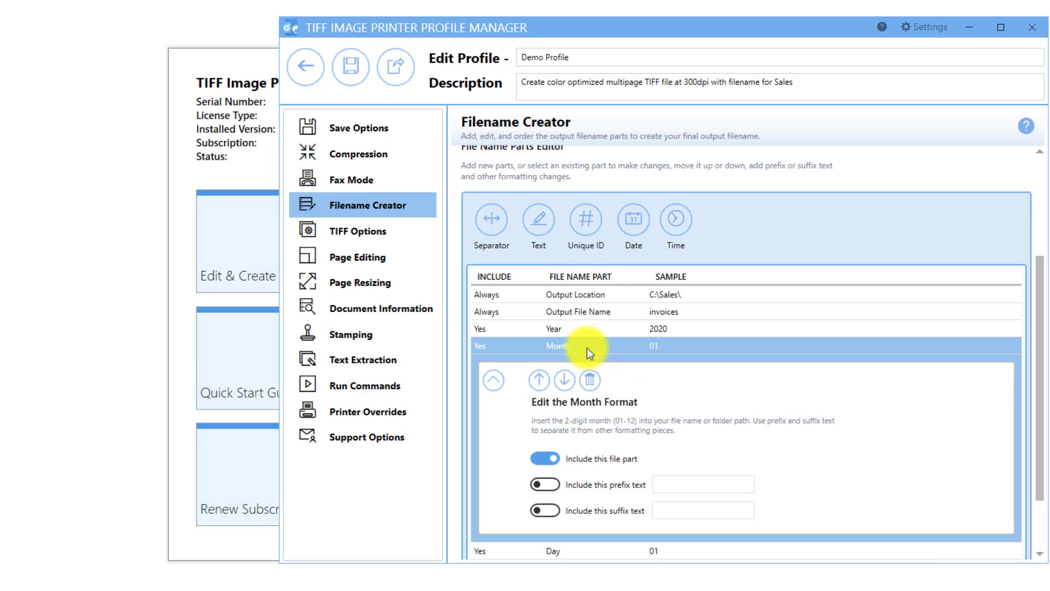
pyautogui.click(559, 381)
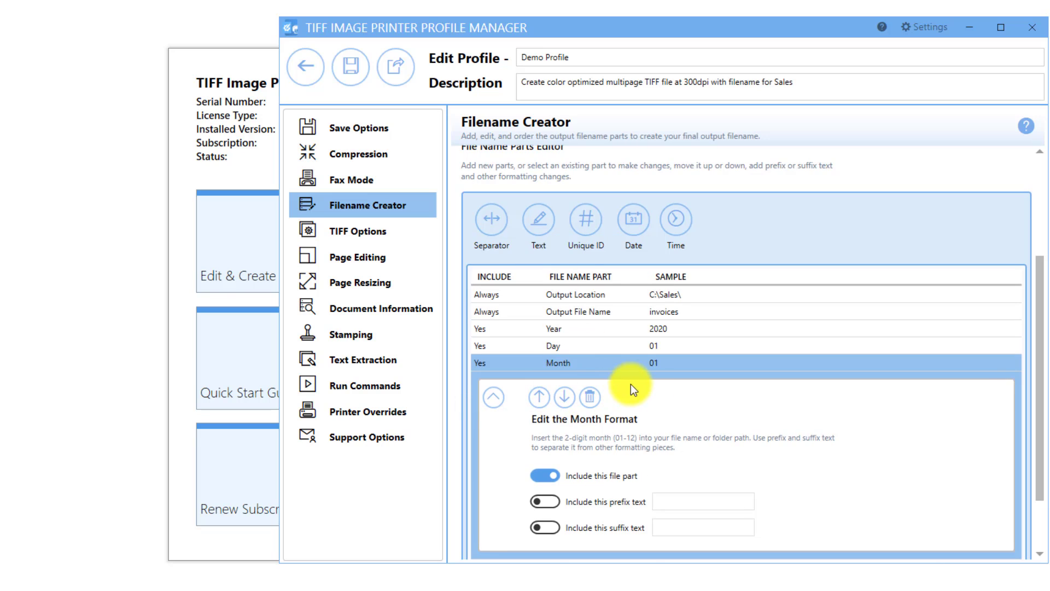
# Include the prefix text "_" on both the Day and the Month file name parts.
pyautogui.scroll(-2, 657, 398)
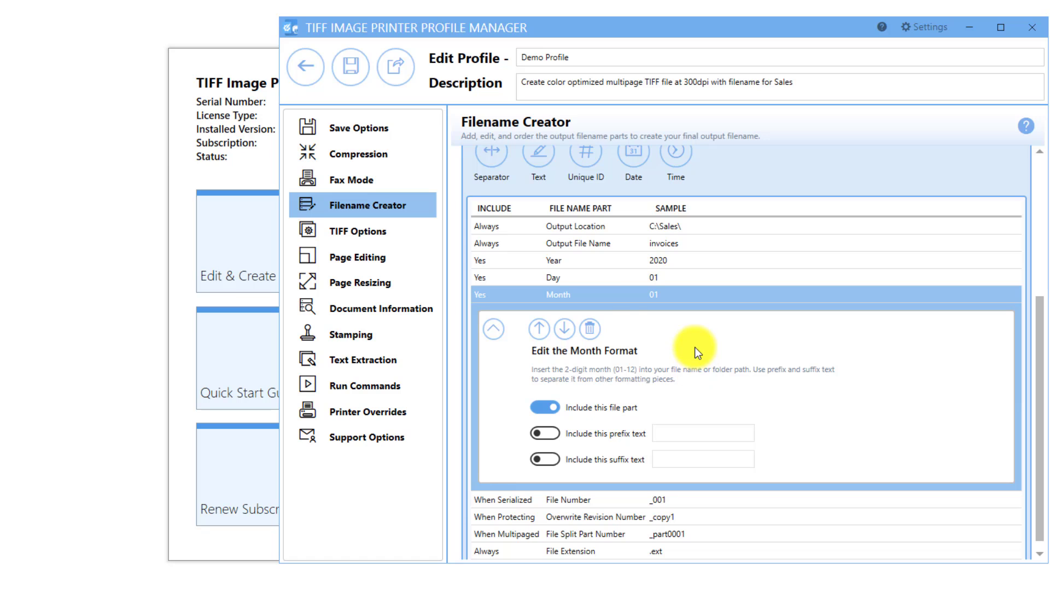
pyautogui.click(591, 284)
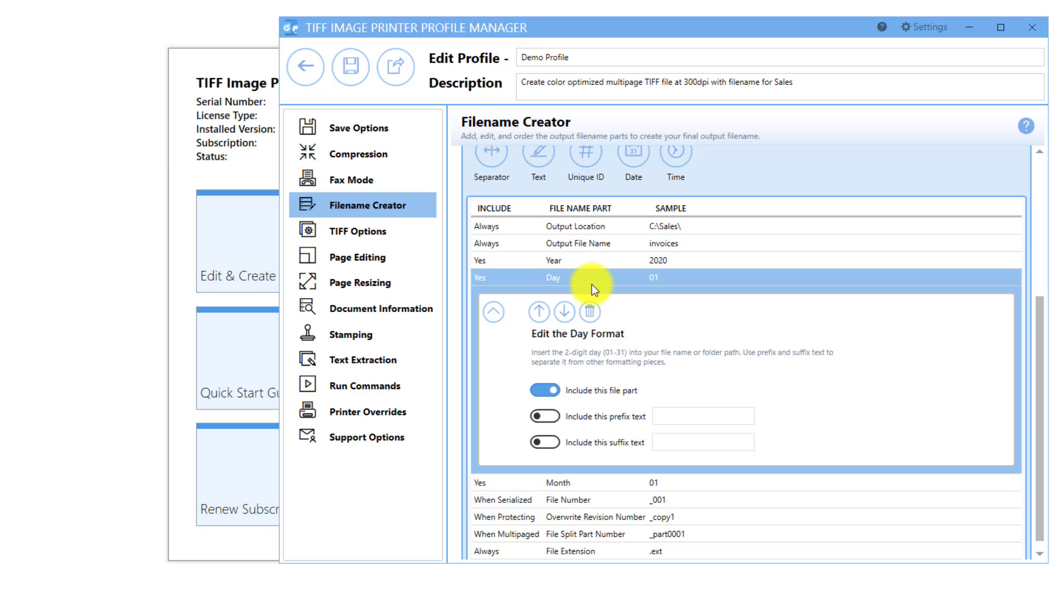
pyautogui.click(677, 417)
pyautogui.write('_')
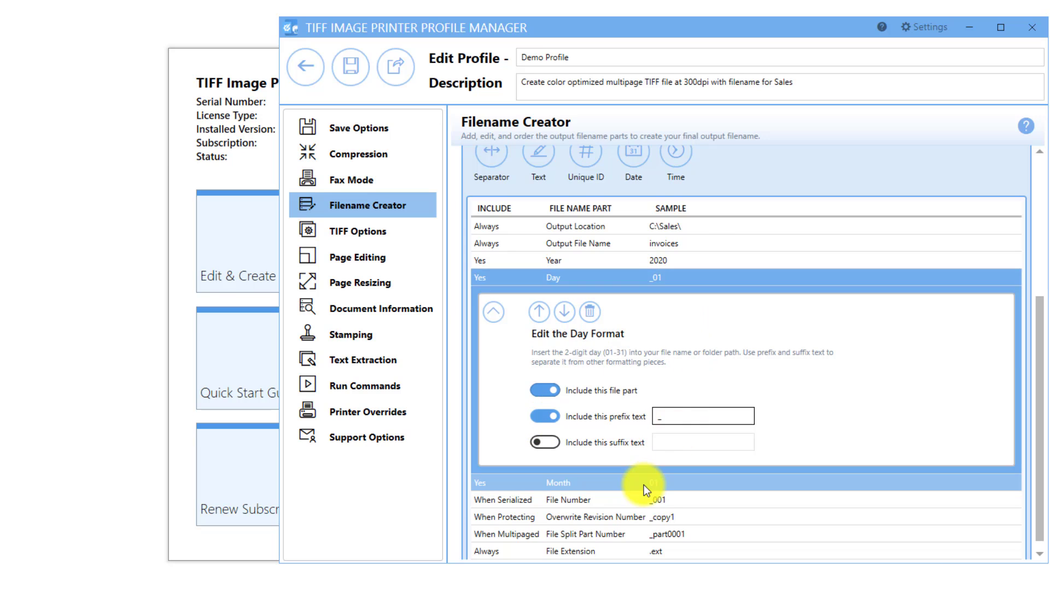
pyautogui.click(644, 484)
pyautogui.click(668, 433)
pyautogui.write('_')
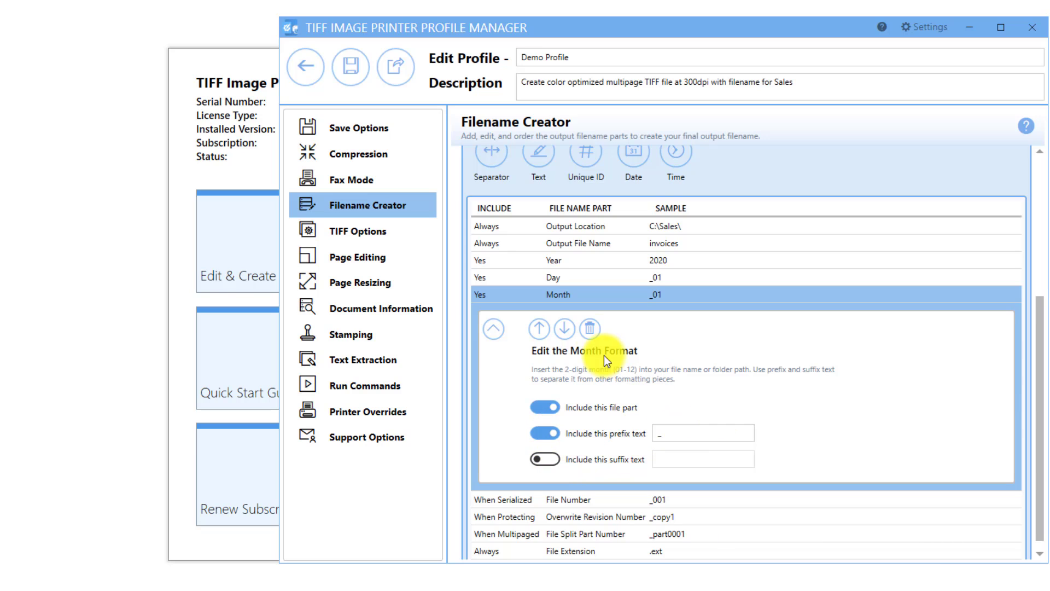
# Delete the Month, Day and Year parts from the file name.
pyautogui.click(591, 330)
pyautogui.click(579, 469)
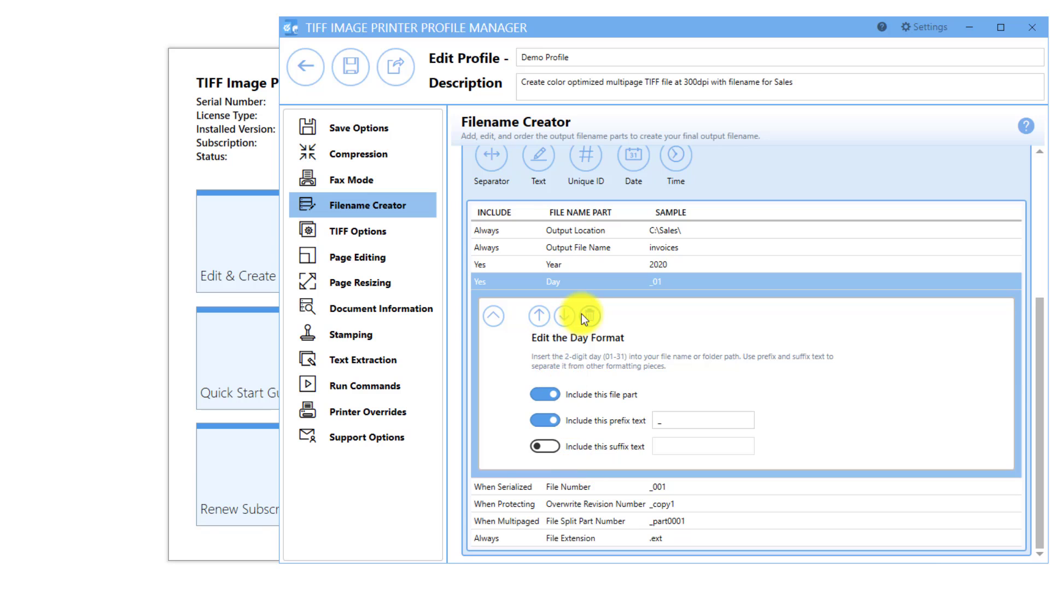
pyautogui.click(583, 312)
pyautogui.click(566, 470)
pyautogui.click(592, 323)
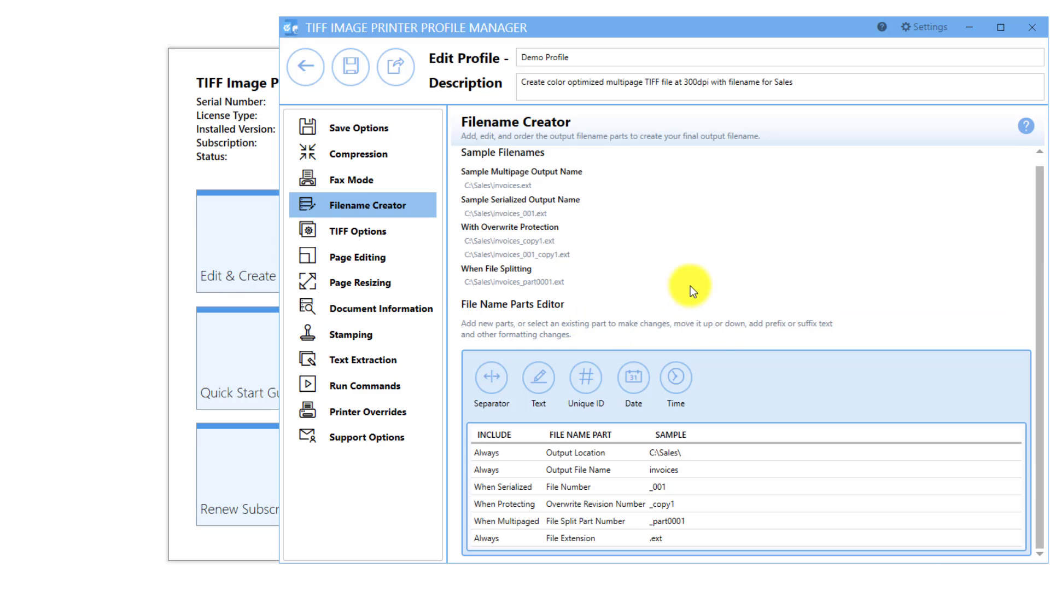
# Add Hour, Minute and Second parts after the output file name.
pyautogui.click(681, 386)
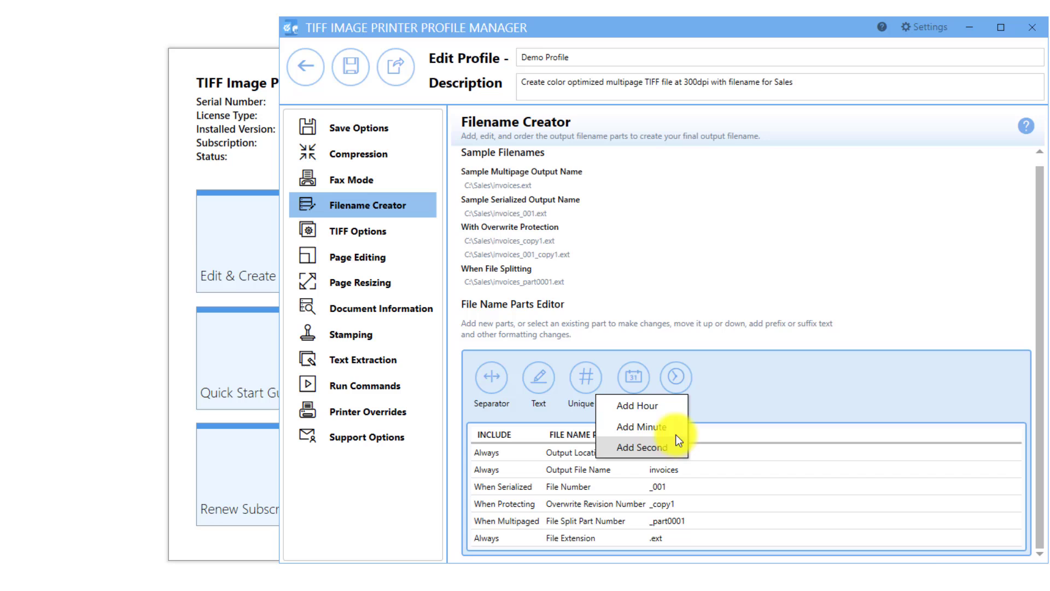
pyautogui.click(675, 406)
pyautogui.click(678, 262)
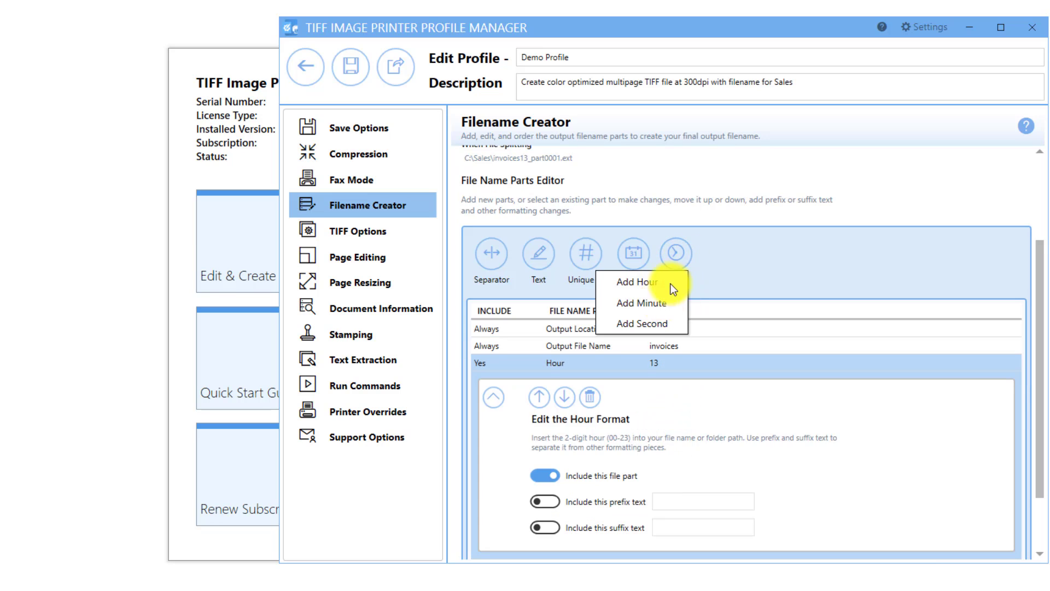
pyautogui.click(664, 302)
pyautogui.click(681, 245)
pyautogui.click(679, 302)
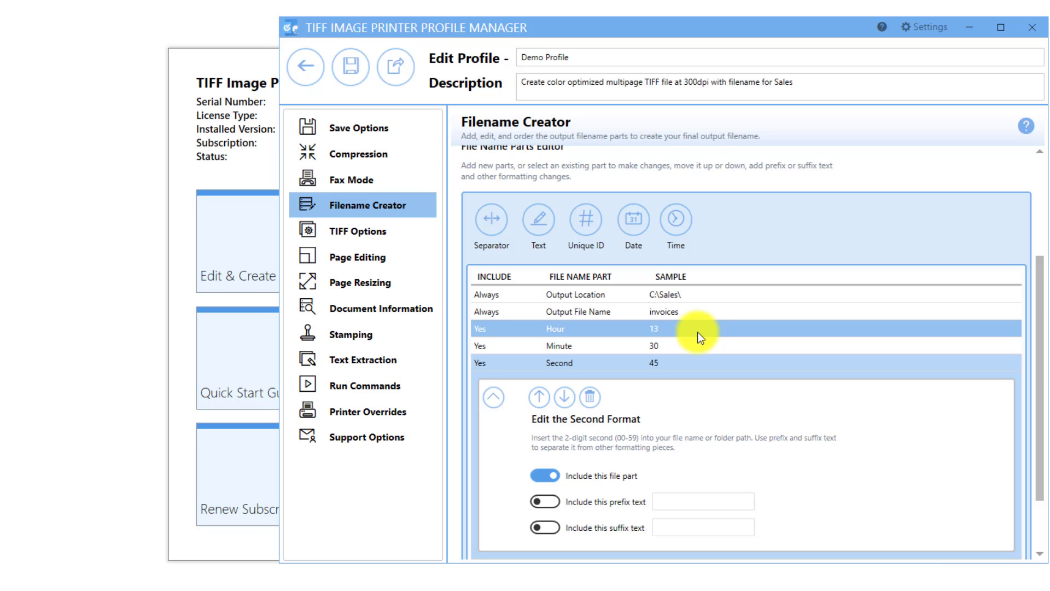
# Include the prefix text "-" on both the Minute and the Second file name parts.
pyautogui.click(694, 343)
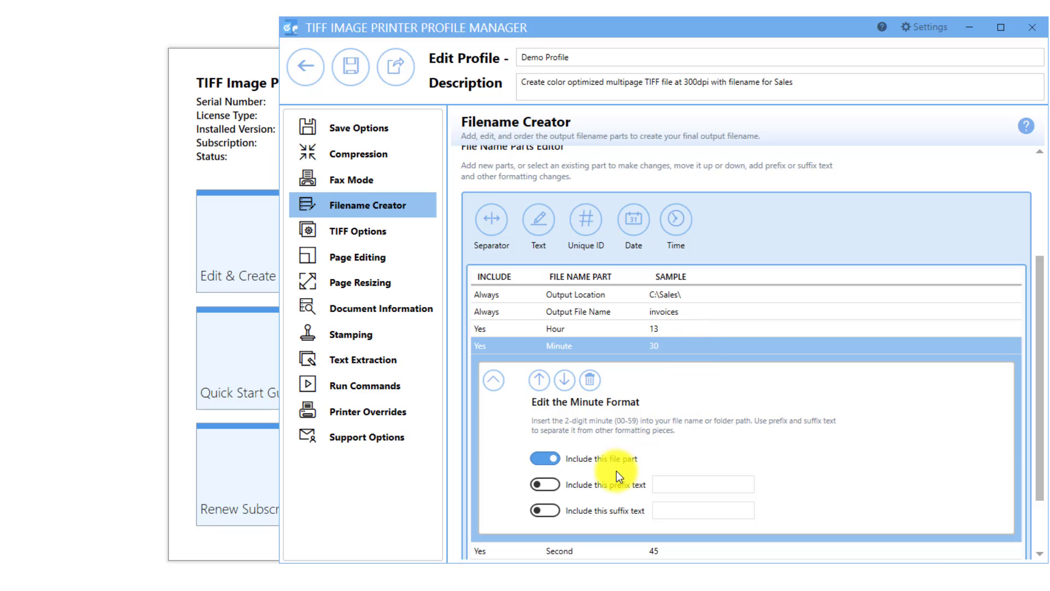
pyautogui.click(605, 486)
pyautogui.click(673, 484)
pyautogui.write('-')
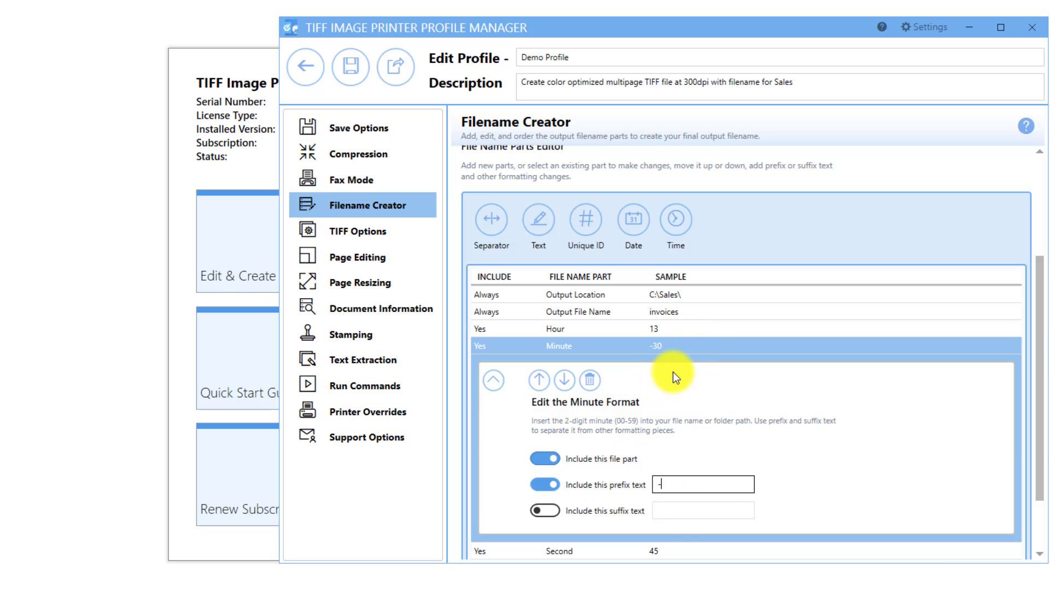
pyautogui.click(681, 546)
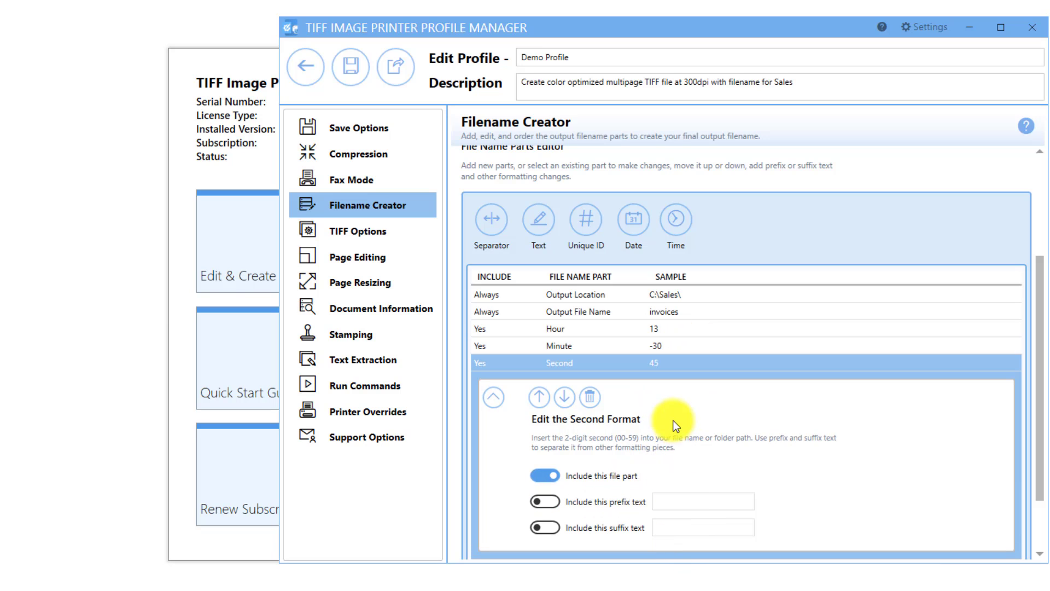
pyautogui.click(624, 502)
pyautogui.click(677, 502)
pyautogui.write('-')
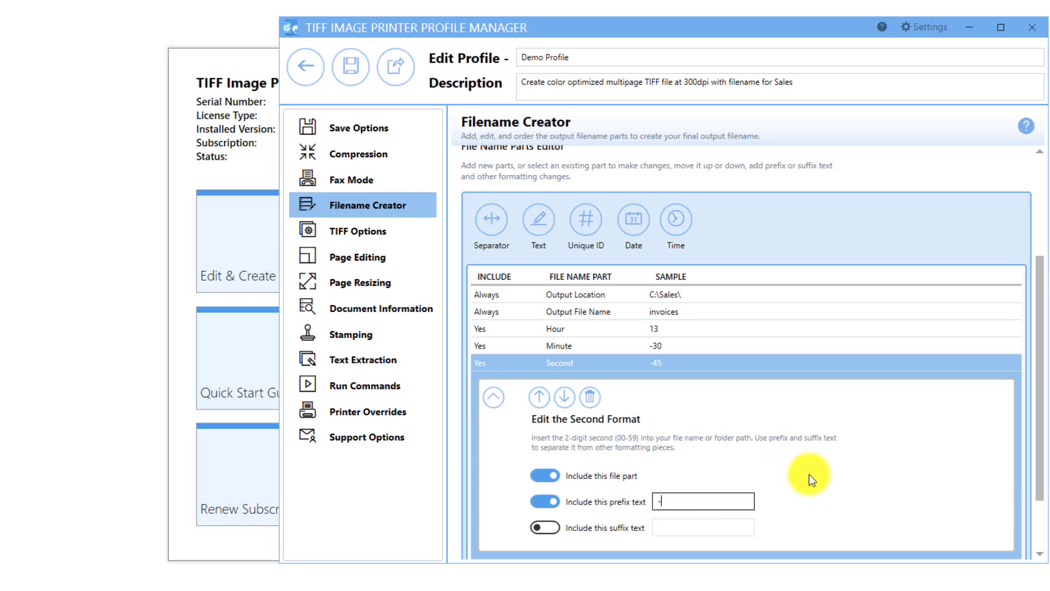
pyautogui.click(835, 491)
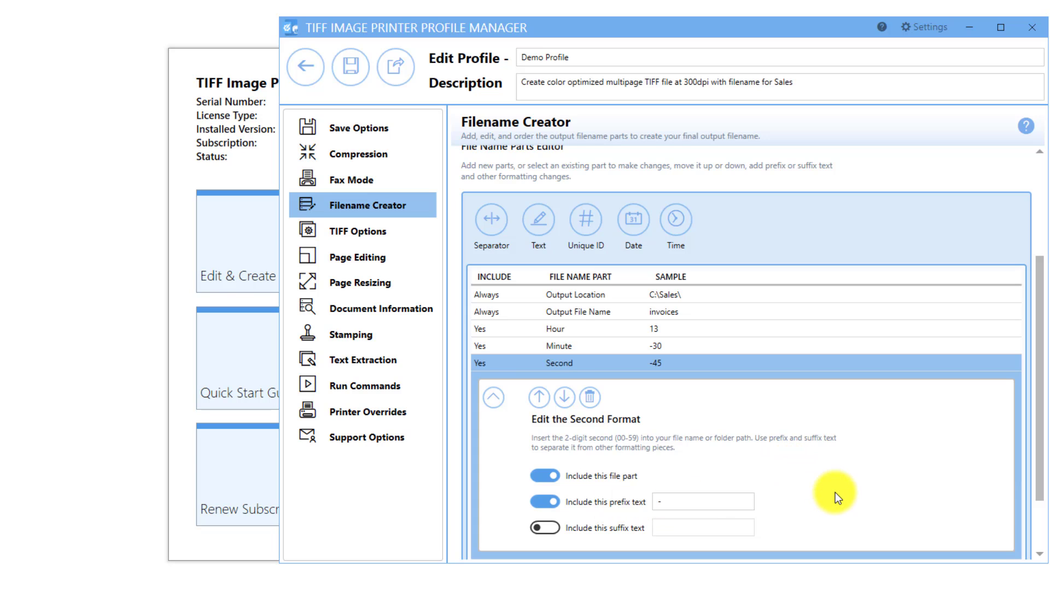
# Delete the Second, Minute and Hour parts from the file name.
pyautogui.click(571, 406)
pyautogui.click(587, 468)
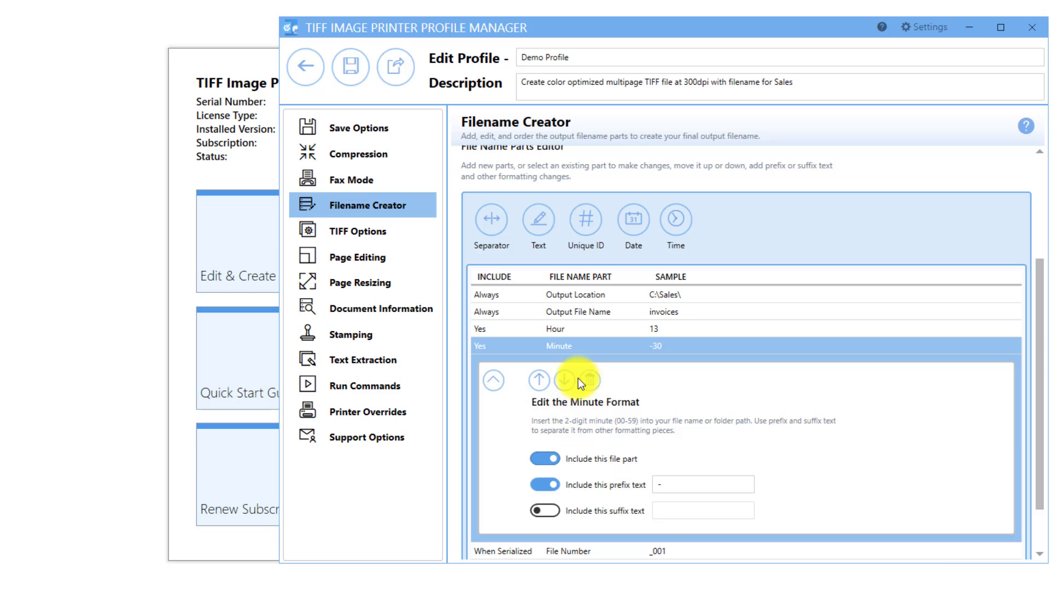
pyautogui.click(583, 381)
pyautogui.click(576, 488)
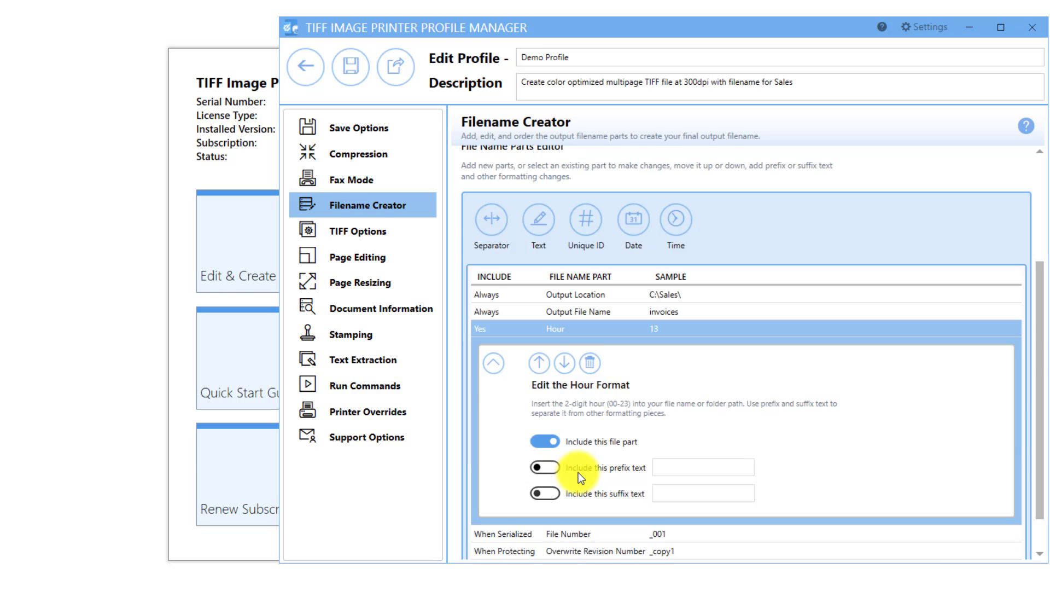
pyautogui.click(588, 362)
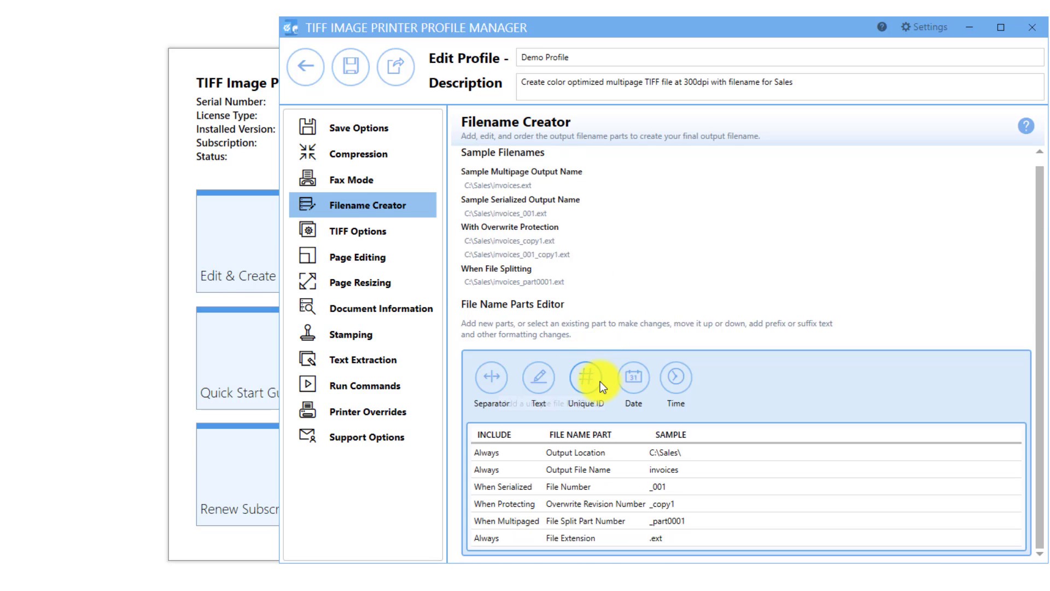
# Try a File GUID part placed ahead of the output file name, and remove it again.
pyautogui.click(599, 382)
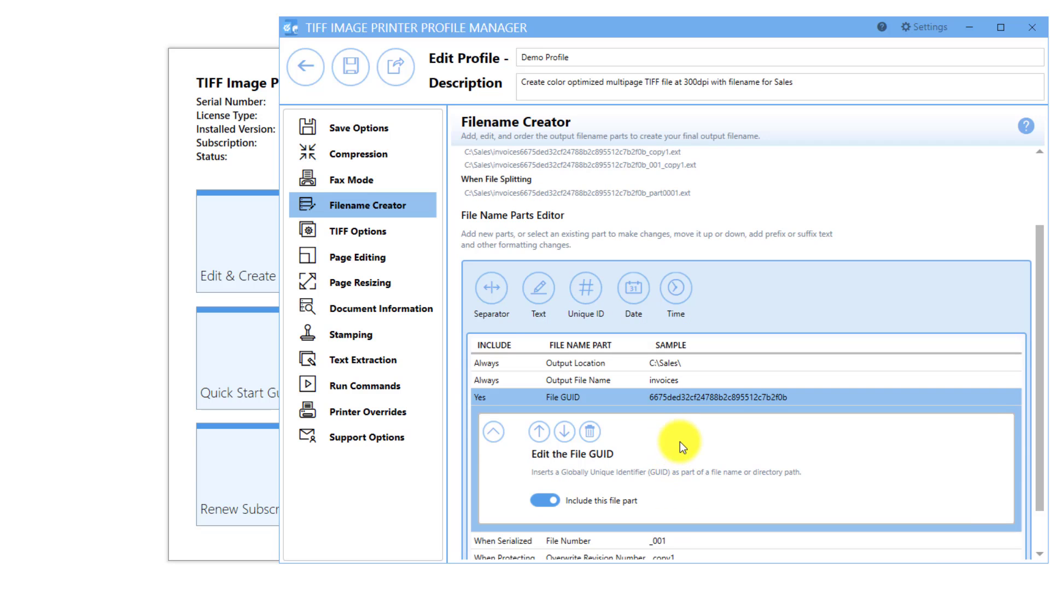
pyautogui.click(541, 433)
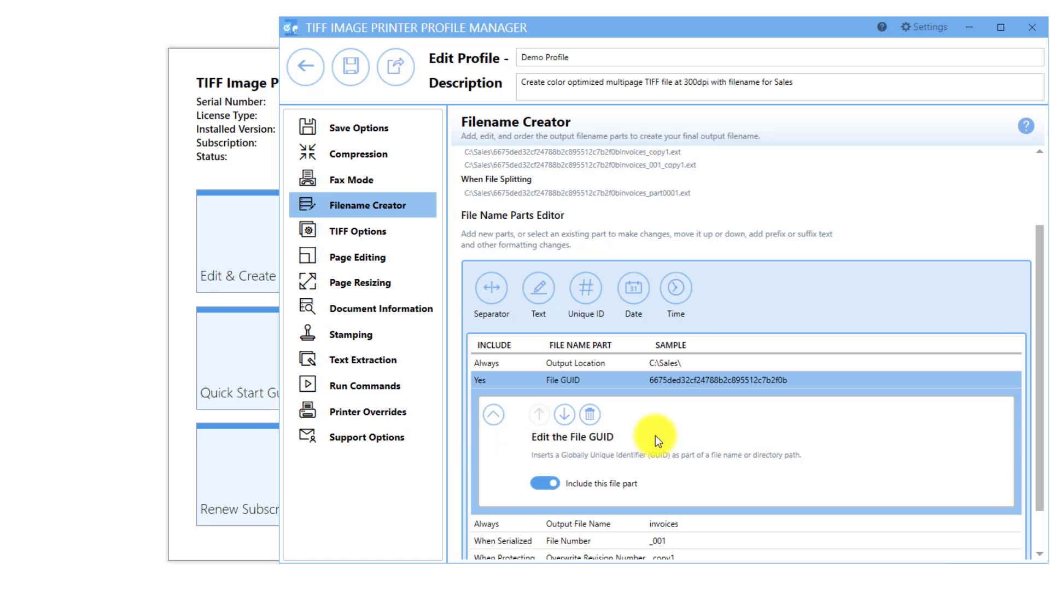
pyautogui.click(595, 417)
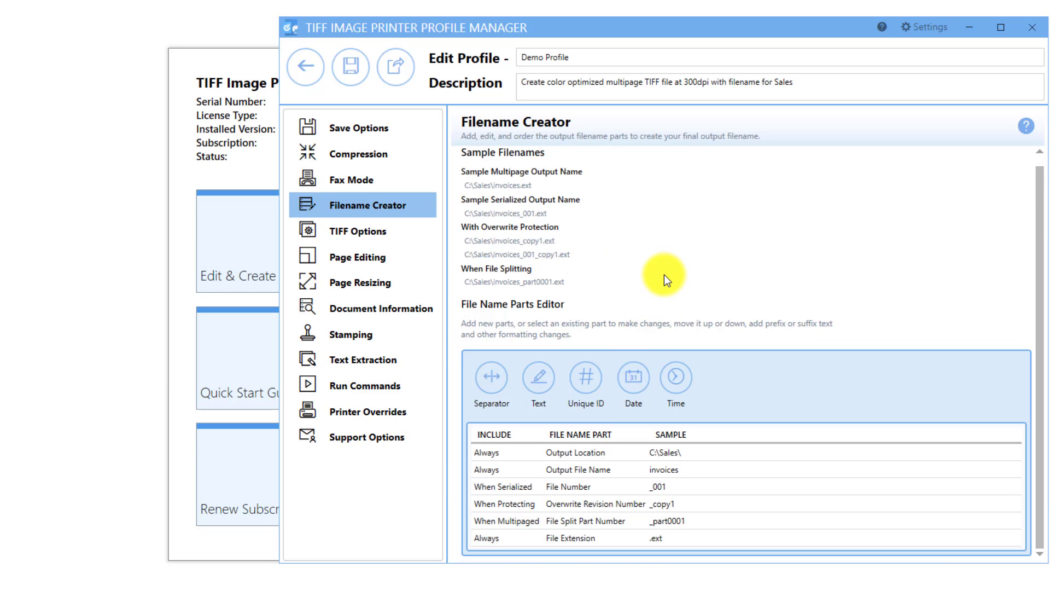
# Save the Demo Profile and close the Profile Manager to return to the TIFF Image Printer Dashboard.
pyautogui.click(355, 77)
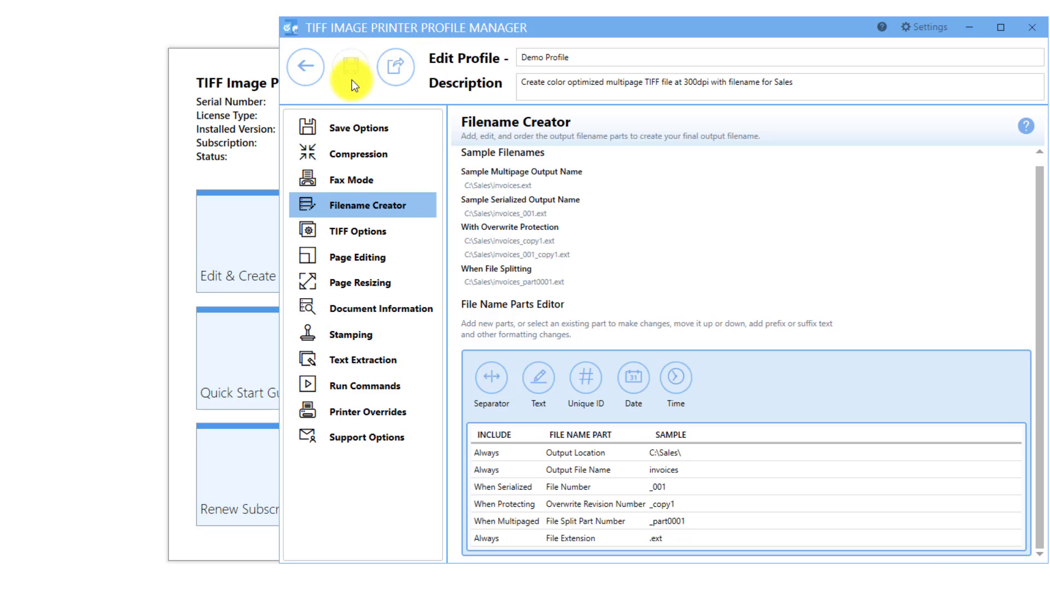
pyautogui.click(297, 76)
pyautogui.moveTo(1046, 58); pyautogui.dragTo(852, 61)
pyautogui.click(912, 27)
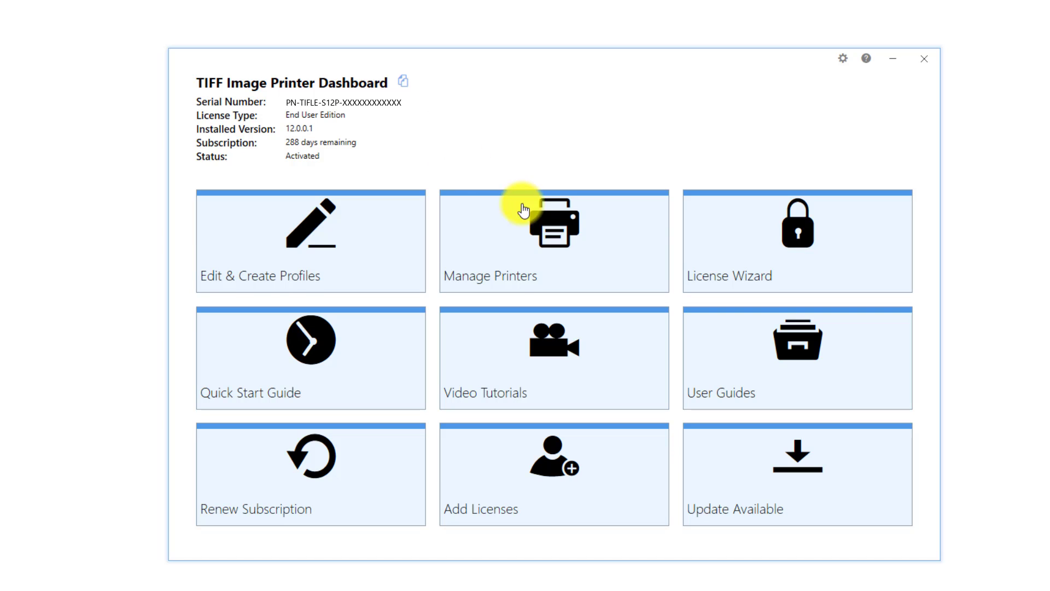
# Assign the Demo Profile to the TIFF Image Printer 12 printer and save the printer's change.
pyautogui.click(556, 242)
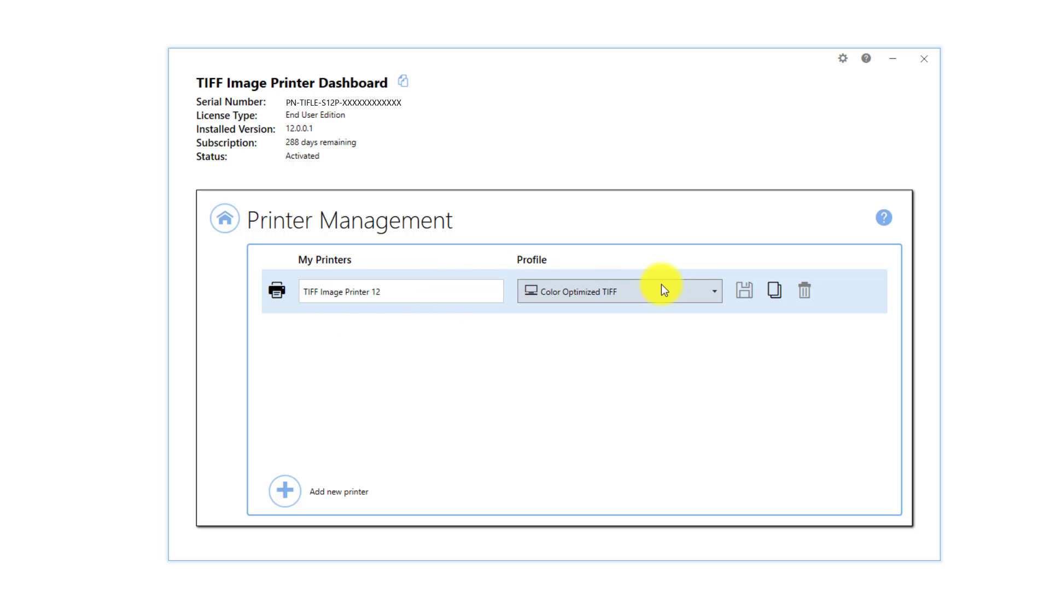
pyautogui.click(713, 291)
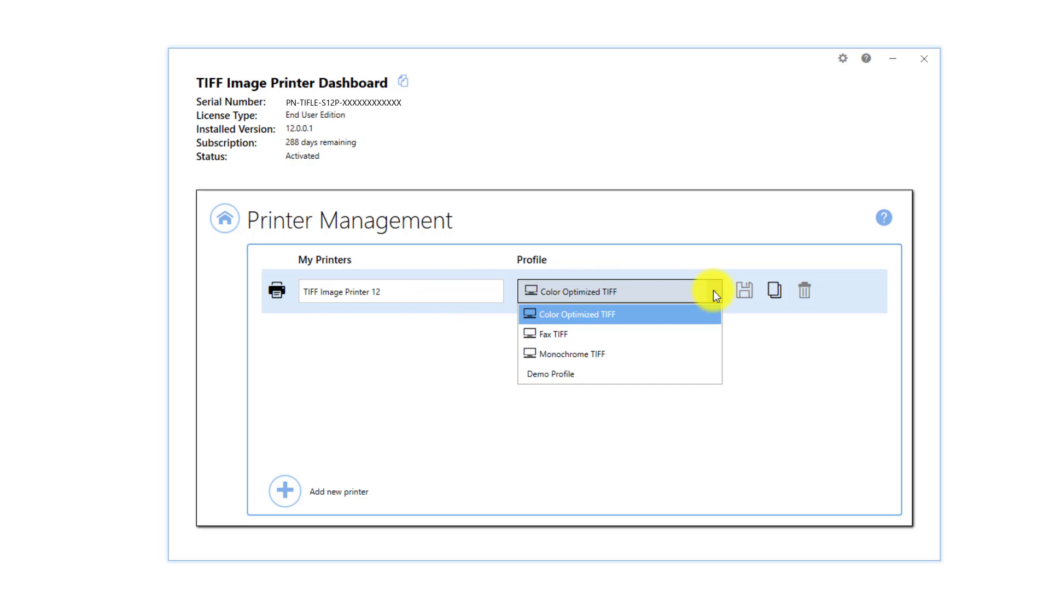
pyautogui.click(630, 374)
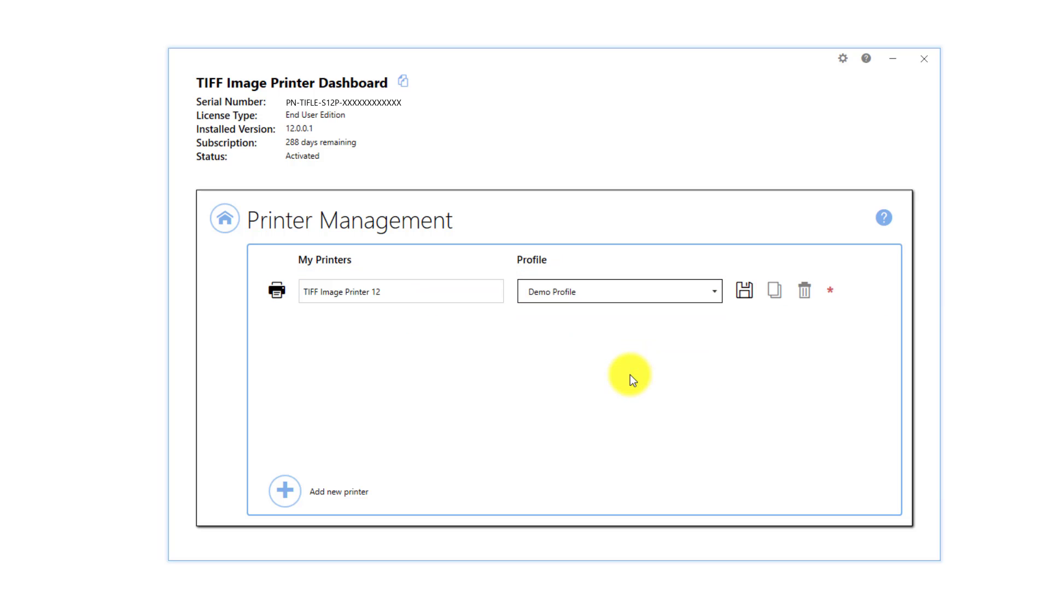
pyautogui.click(746, 289)
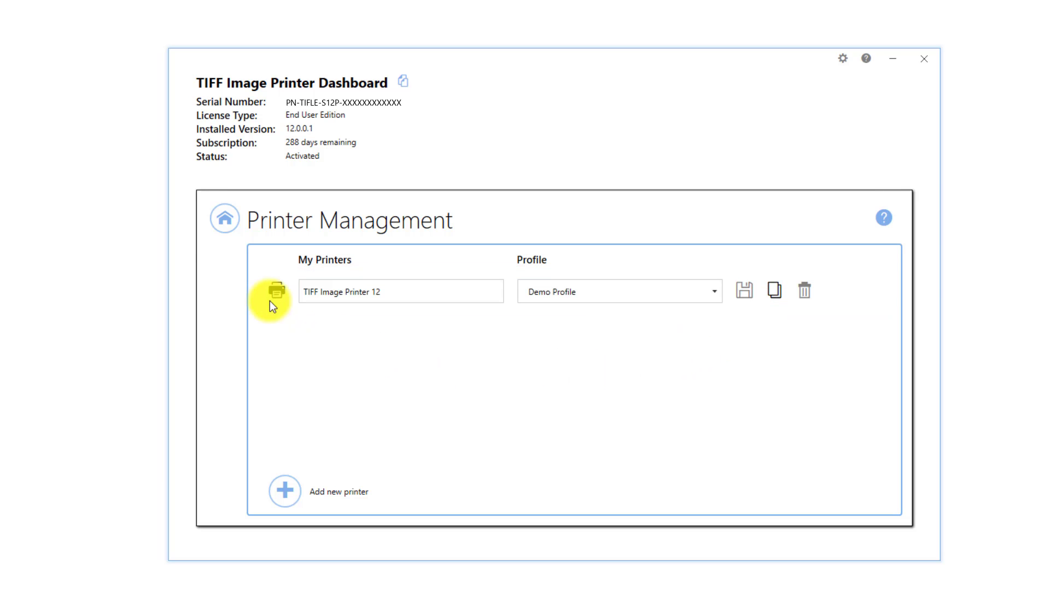
# Leave Printer Management, close the dashboard and deselect its desktop shortcut.
pyautogui.click(223, 231)
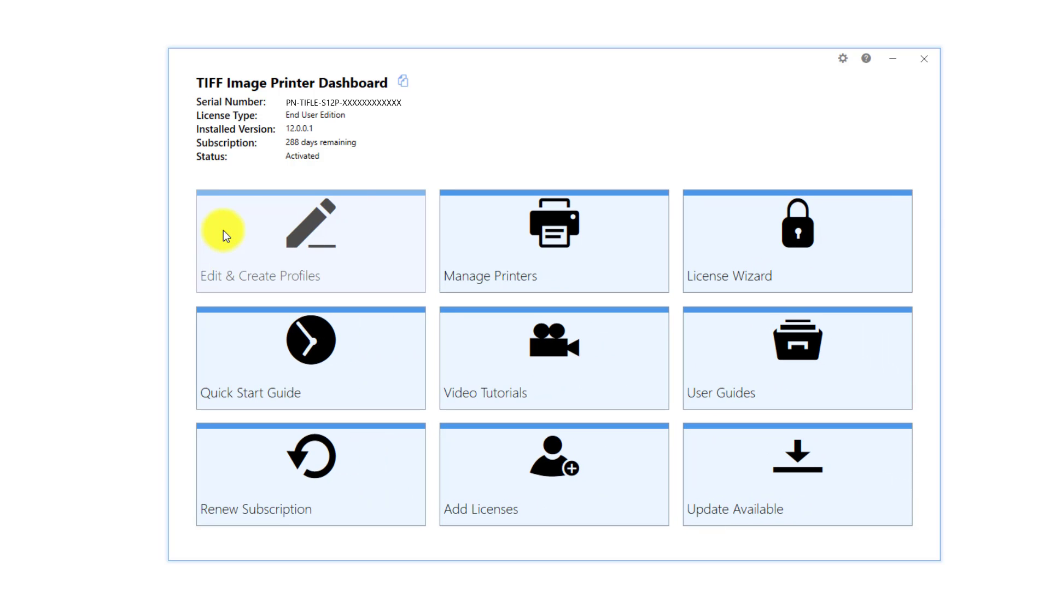
pyautogui.click(924, 60)
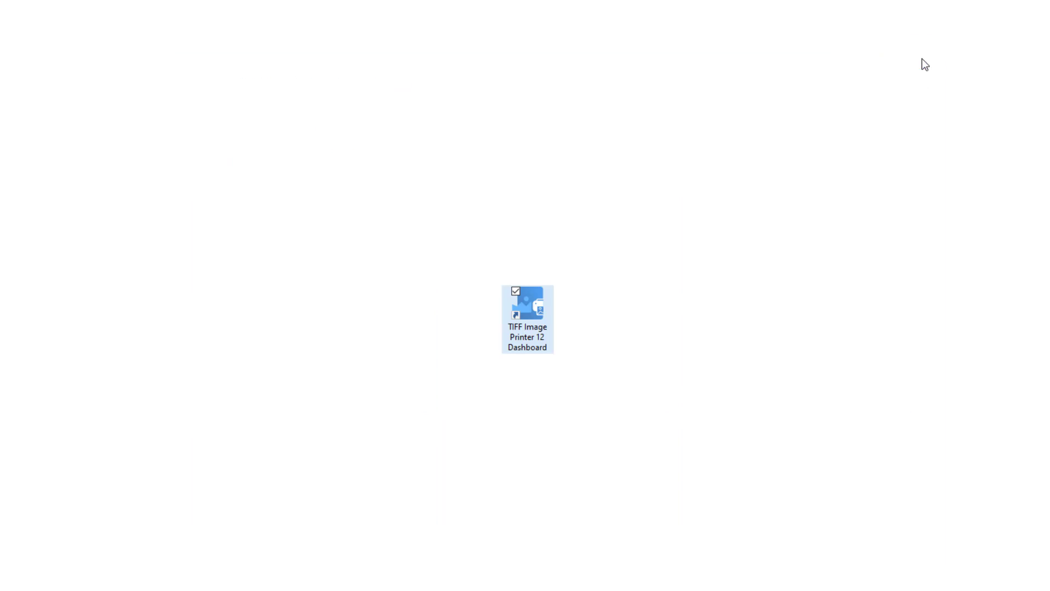
pyautogui.click(659, 275)
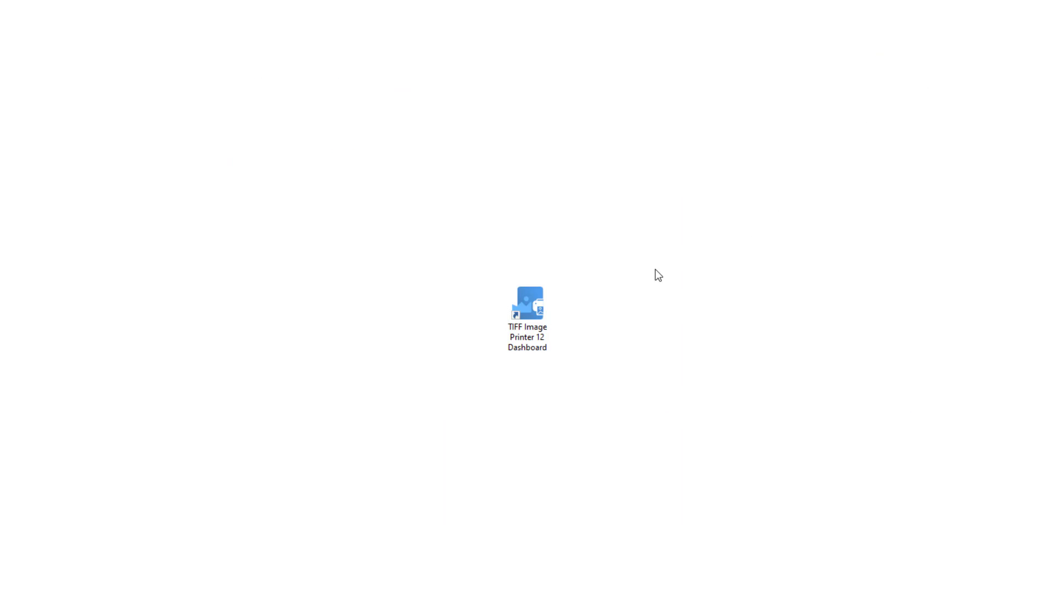